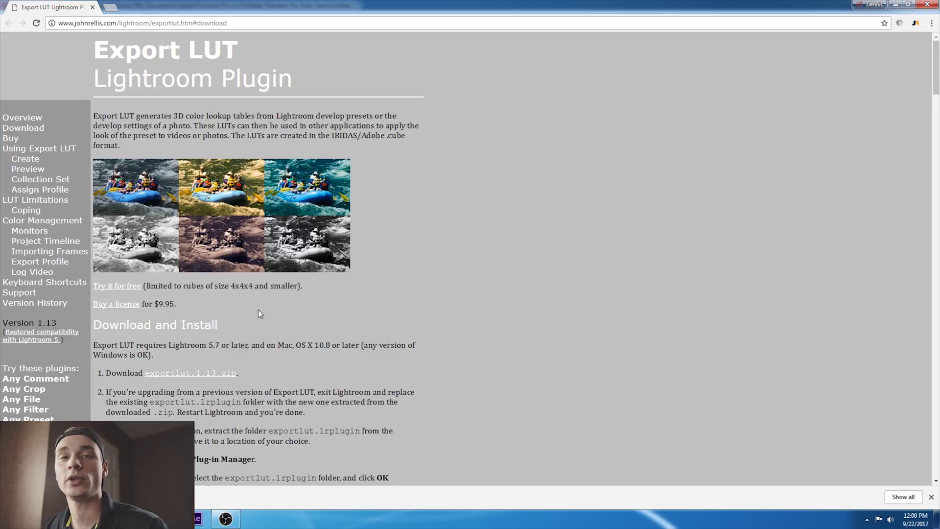
Leave the Export LUT download page in Chrome and return to the Premiere Pro project.
key(alt+Tab)
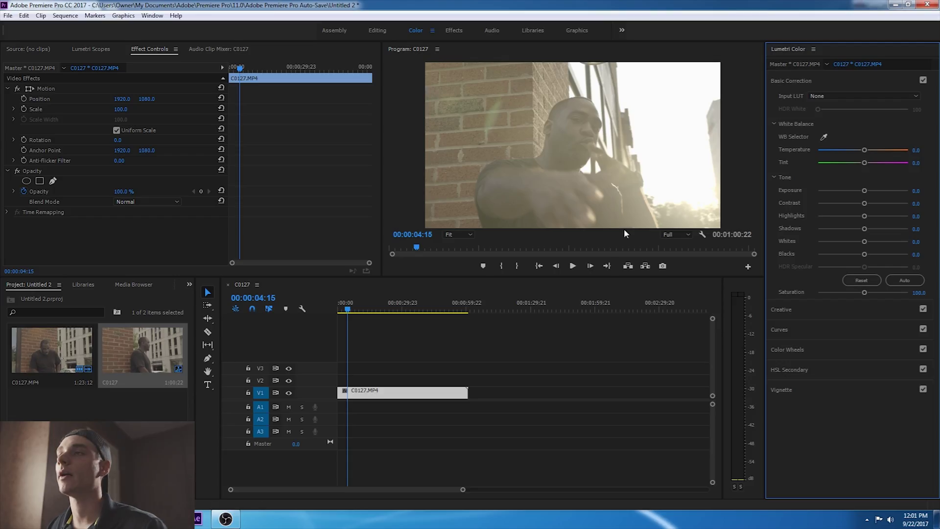
Park the playhead on C0127 at 00:00:04:18 and bring up Export Frame for that still.
click(414, 309)
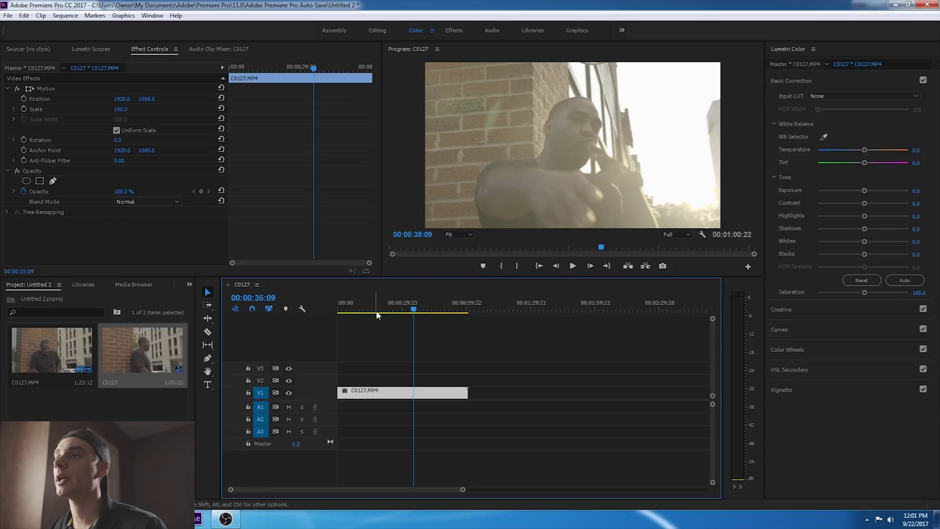
click(364, 310)
click(361, 310)
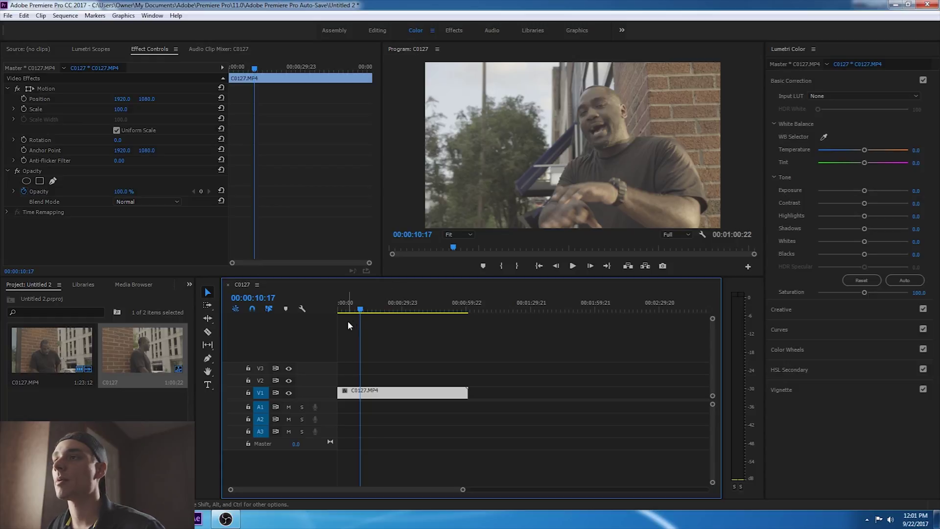
drag(362, 314, 342, 309)
key(space)
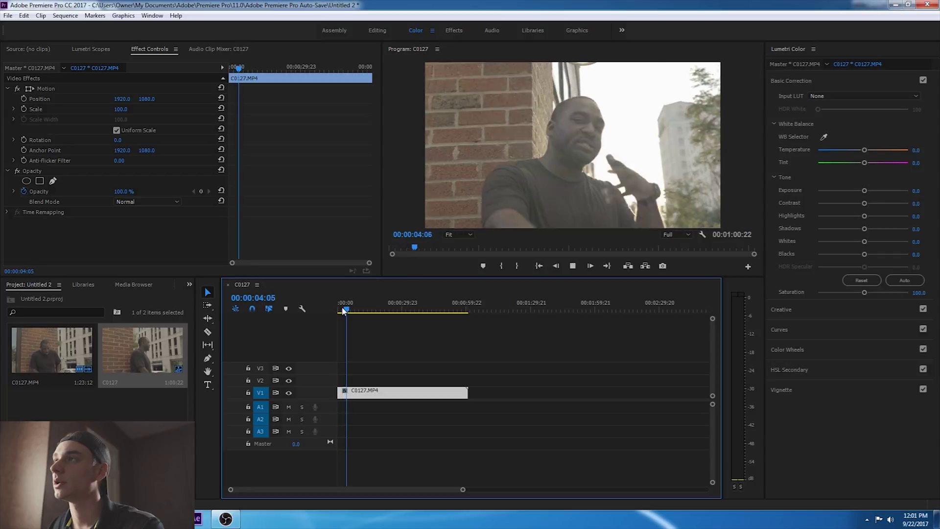
key(space)
key(space)
key(space)
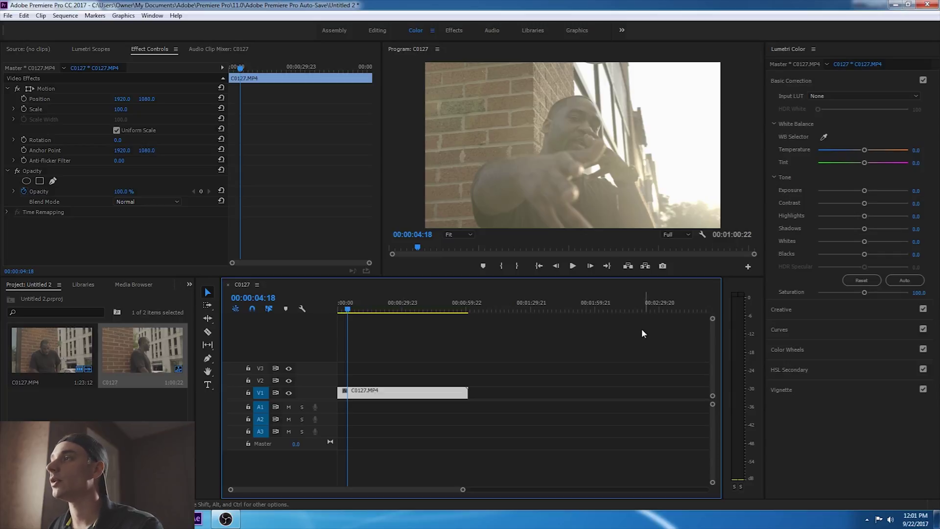
click(663, 266)
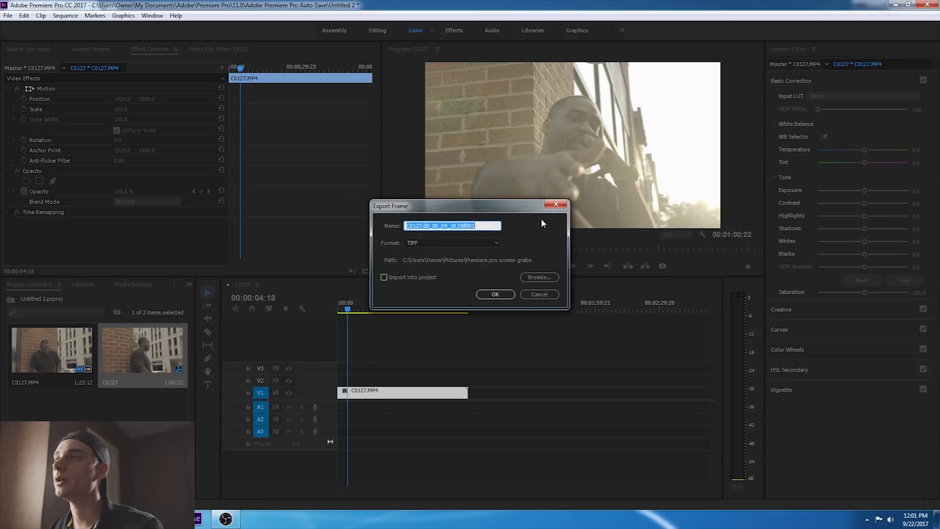
Rename the frame and export it as TIFF to the Premiere pro screen grabs folder.
drag(494, 225, 295, 231)
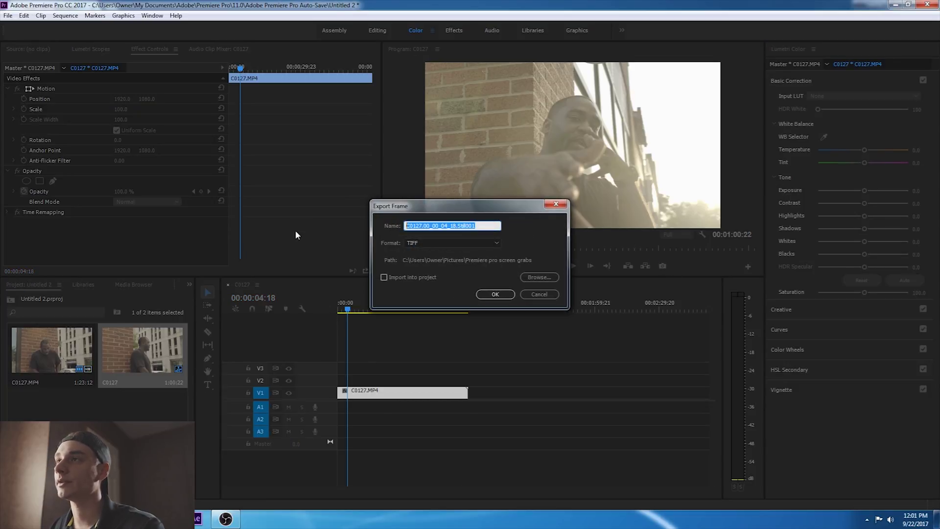
key(BackSpace)
text(James Jackson)
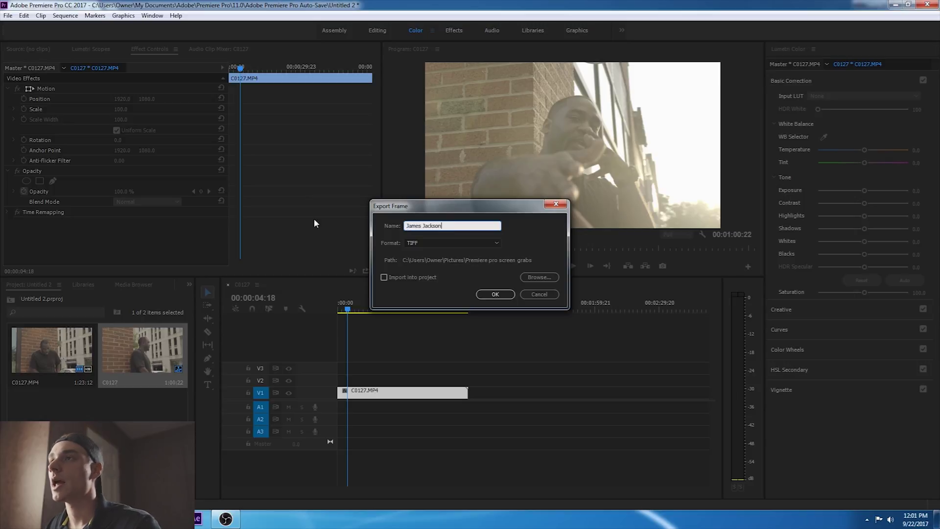
click(465, 243)
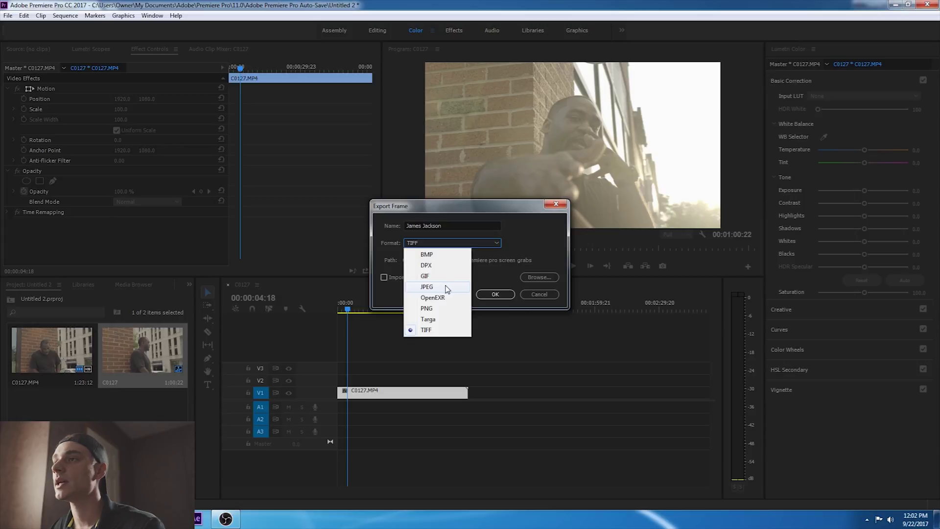
click(431, 330)
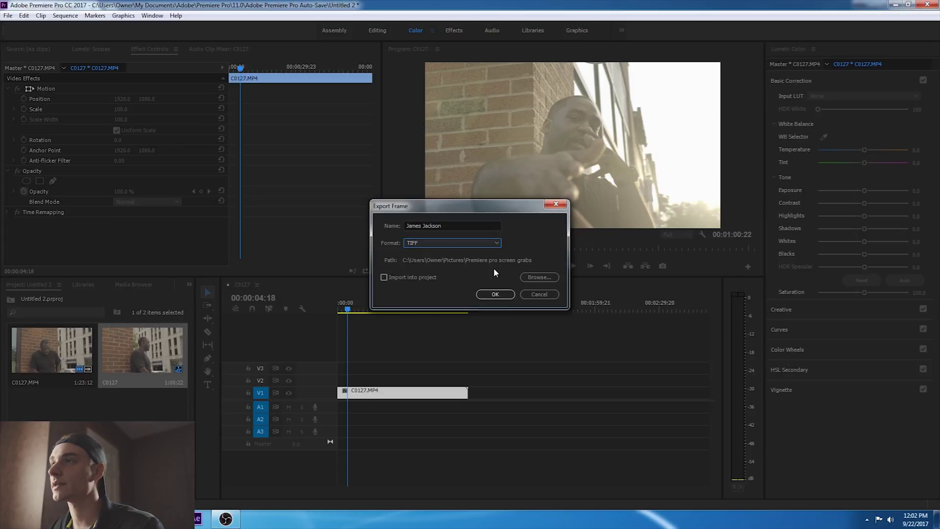
click(488, 297)
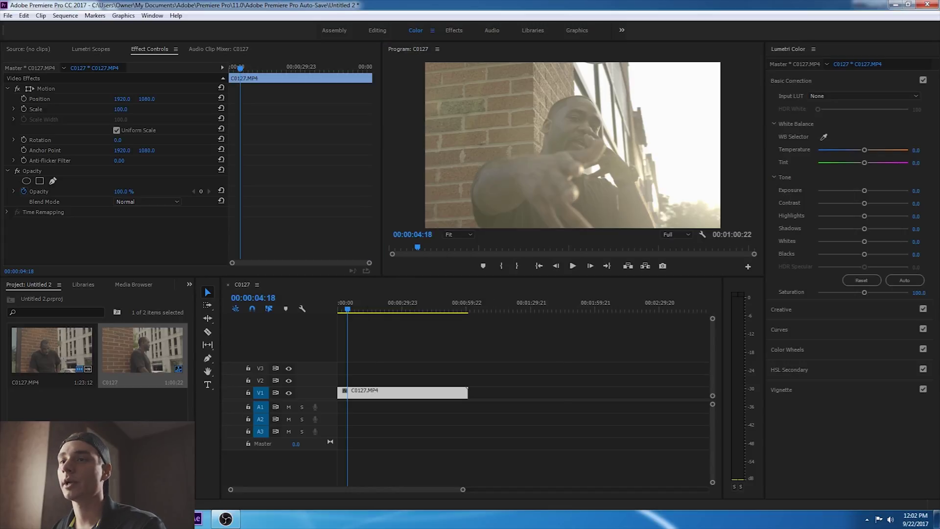
key(alt+Tab)
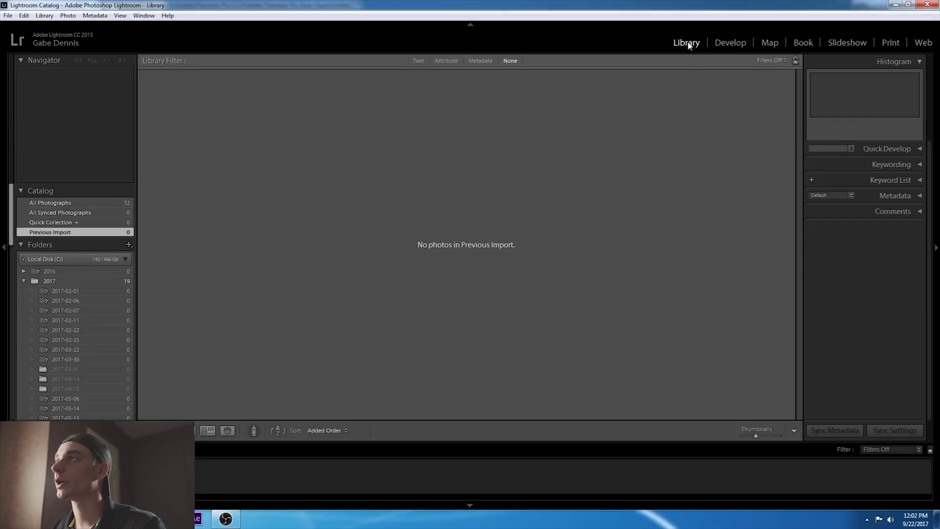
Import the TIFF still from the Premiere pro screen grabs folder and open it in Develop.
key(ctrl+shift+i)
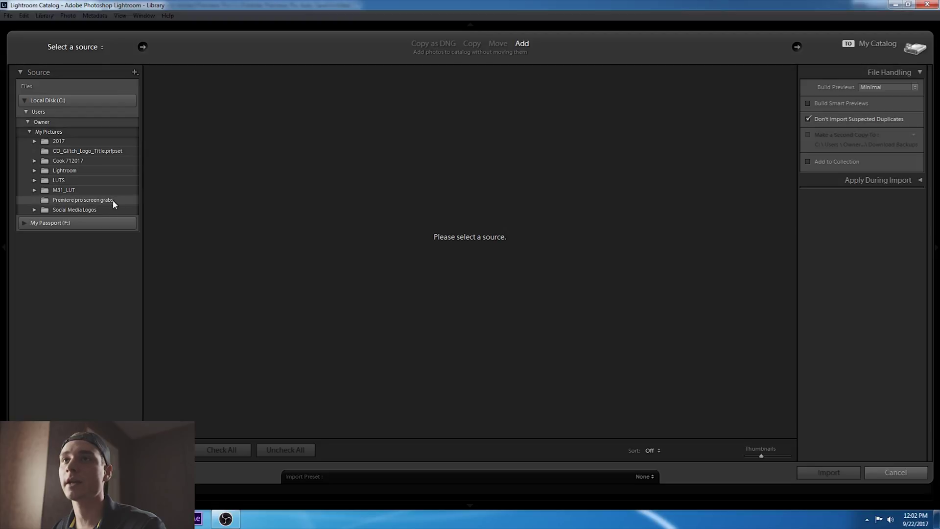
click(113, 201)
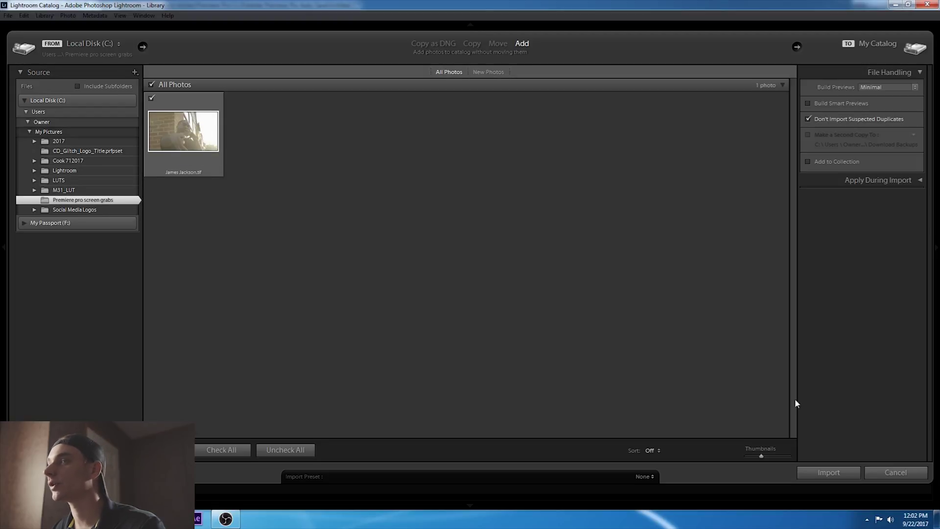
click(838, 471)
click(729, 43)
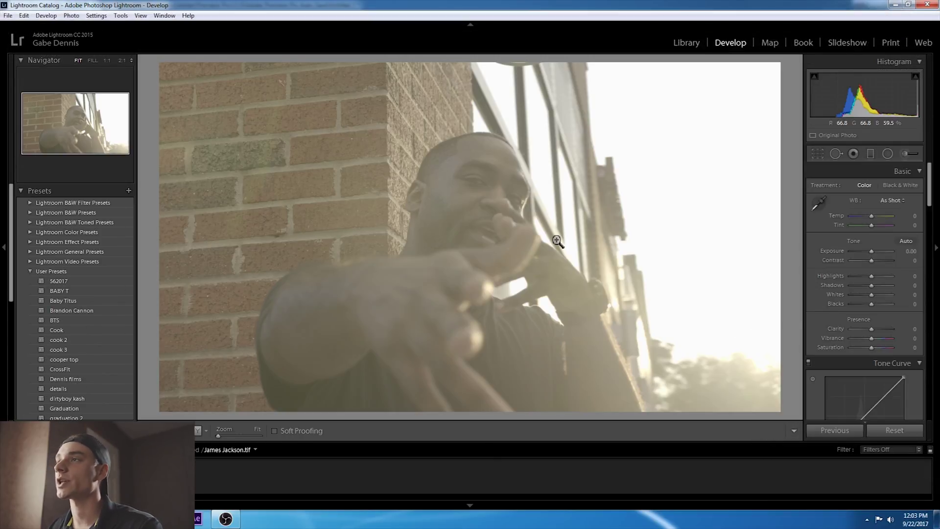
Set Basic to Contrast +86, Highlights -69, Shadows -29, Saturation +12, with Blacks reset to 0.
scroll(930, 214, down, 1)
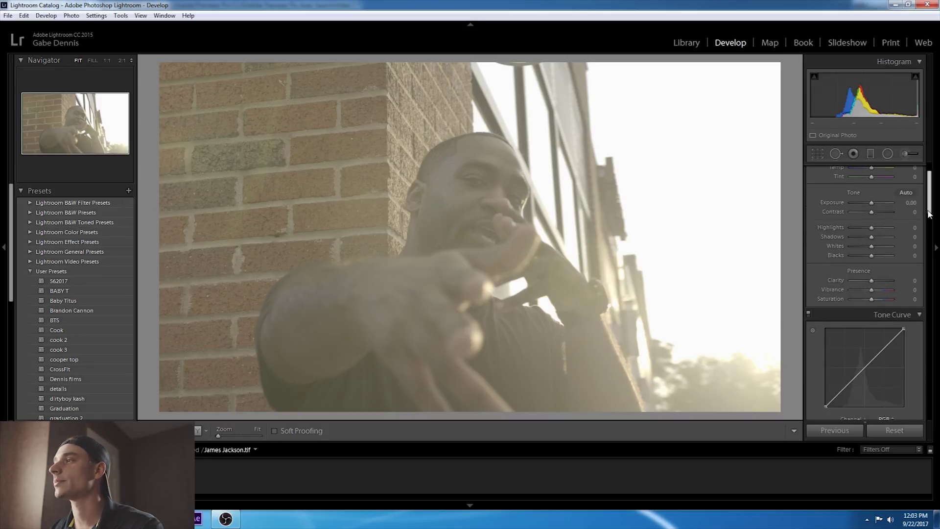
drag(871, 211, 889, 212)
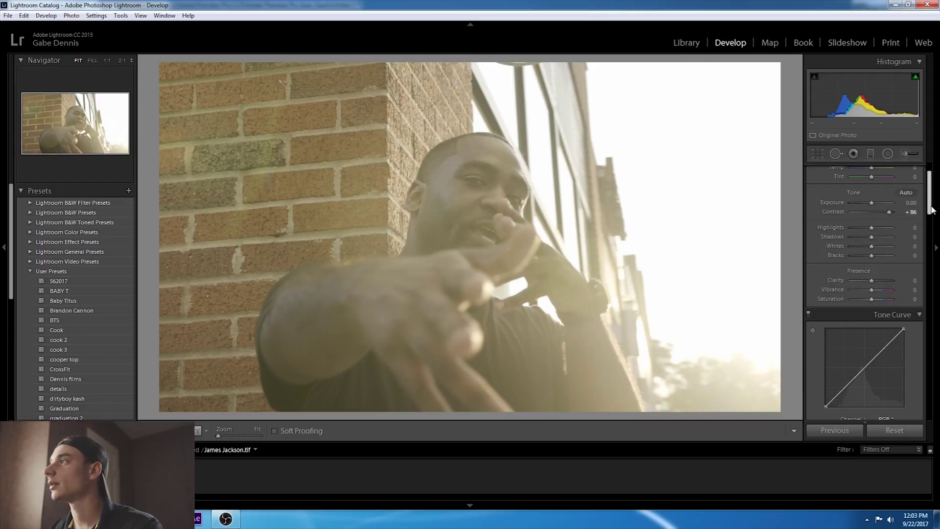
scroll(933, 211, down, 1)
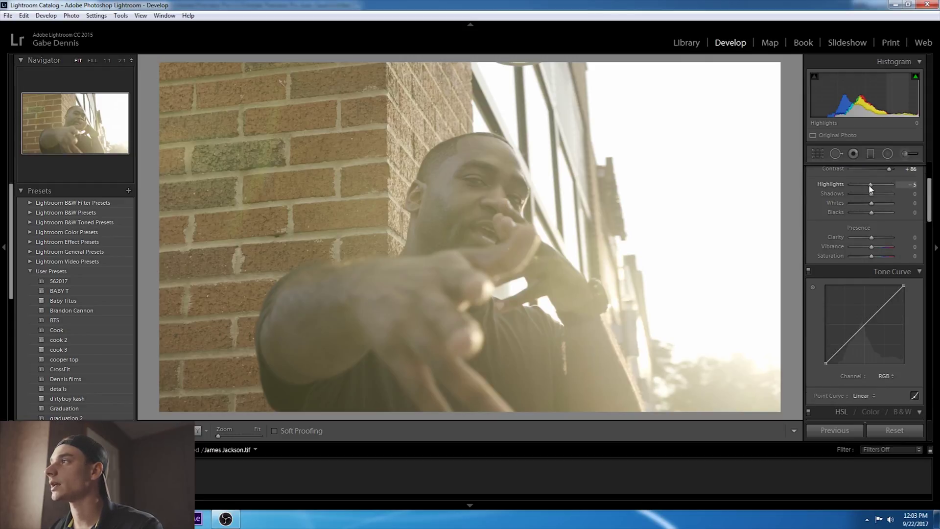
mouse_move(872, 185)
mouse_down()
mouse_move(855, 185)
mouse_move(878, 197)
mouse_move(867, 198)
mouse_up()
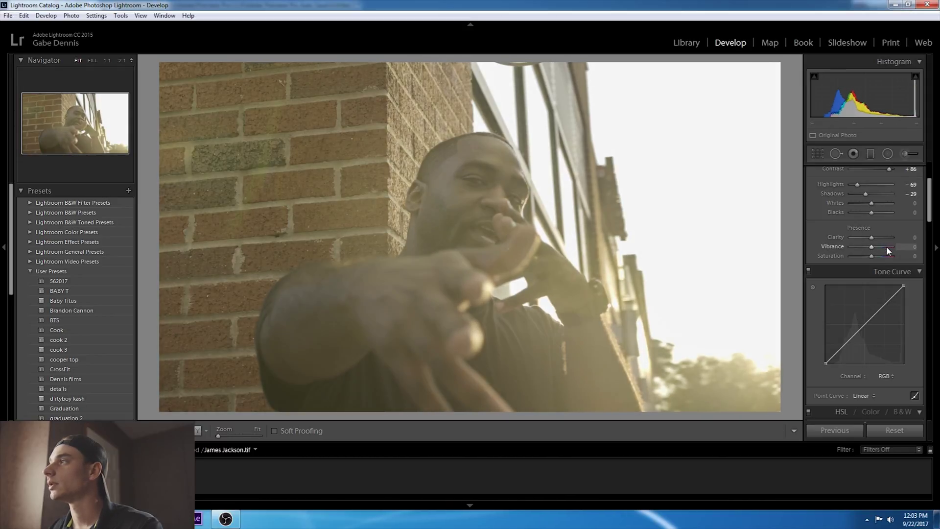
drag(867, 213, 867, 214)
double_click(868, 214)
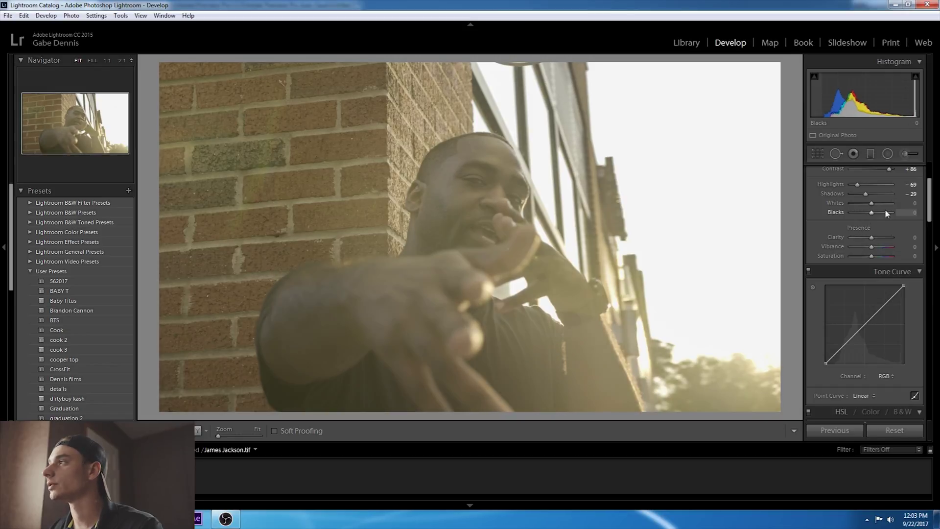
scroll(930, 203, down, 1)
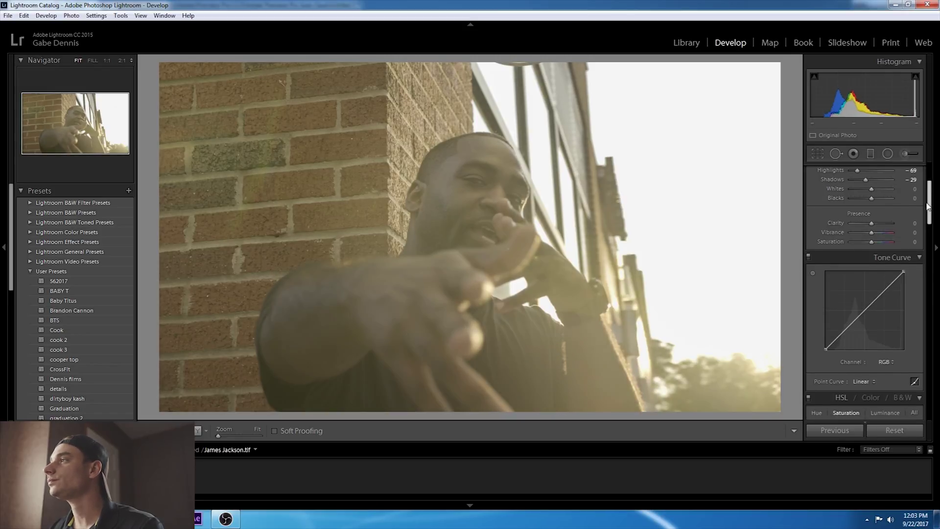
drag(872, 242, 876, 242)
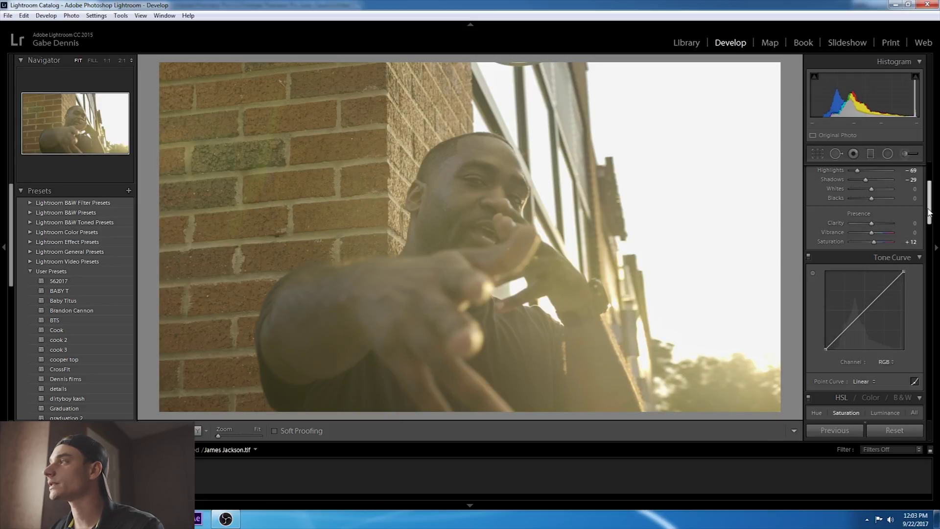
drag(930, 213, 933, 242)
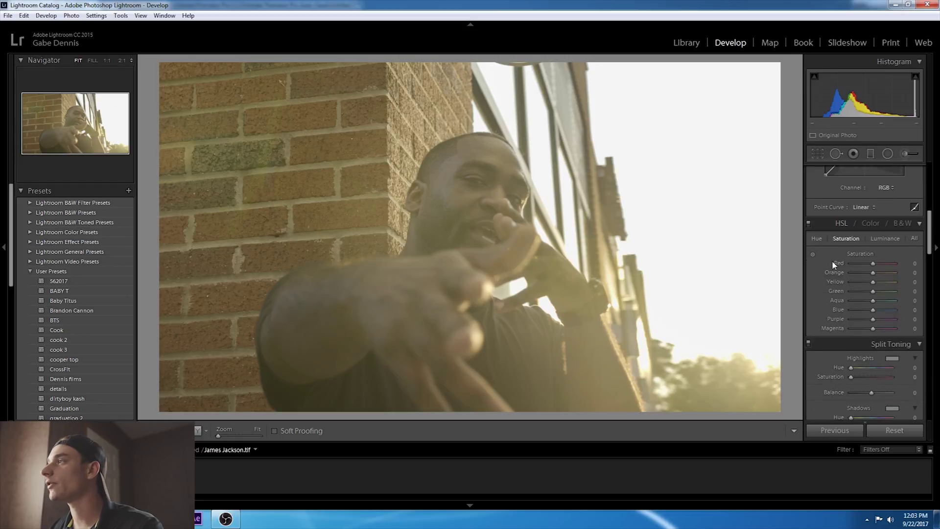
In HSL Hue, move Orange to -13 and Yellow to -16.
click(816, 238)
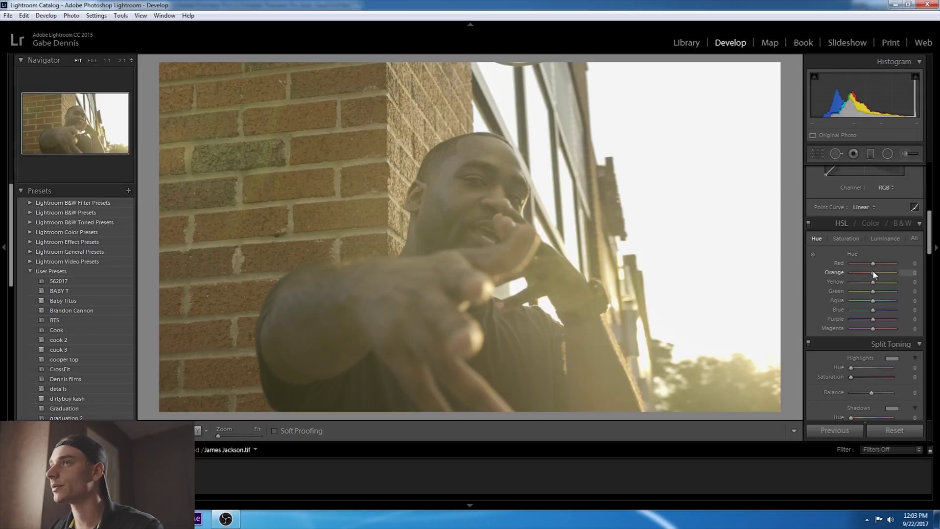
mouse_move(874, 274)
mouse_down()
mouse_move(892, 274)
mouse_move(848, 274)
mouse_move(866, 277)
mouse_up()
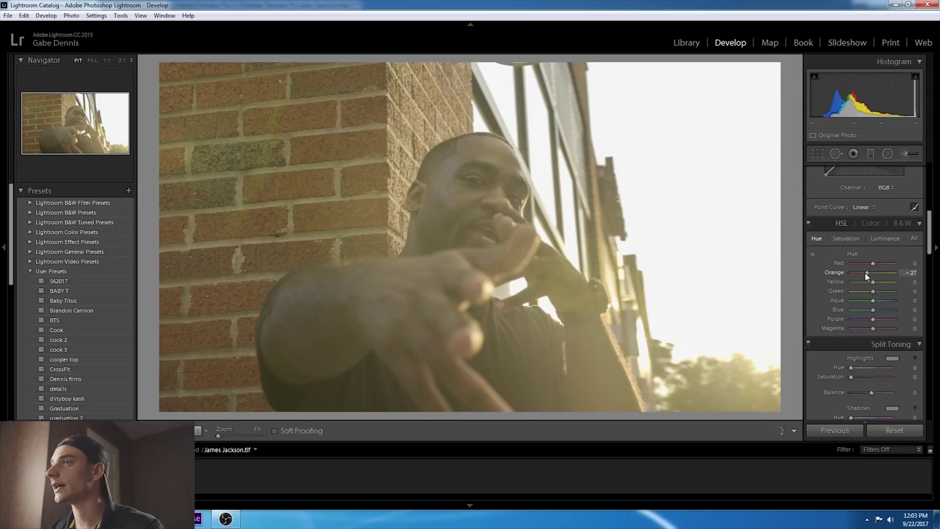
mouse_move(865, 273)
mouse_down()
mouse_move(886, 270)
mouse_move(852, 276)
mouse_move(890, 281)
mouse_move(876, 281)
mouse_up()
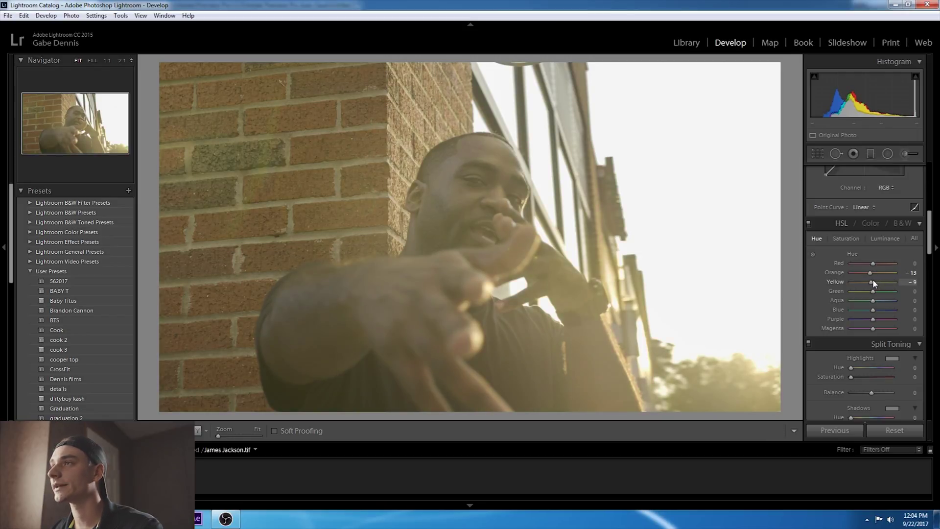
drag(875, 283, 873, 283)
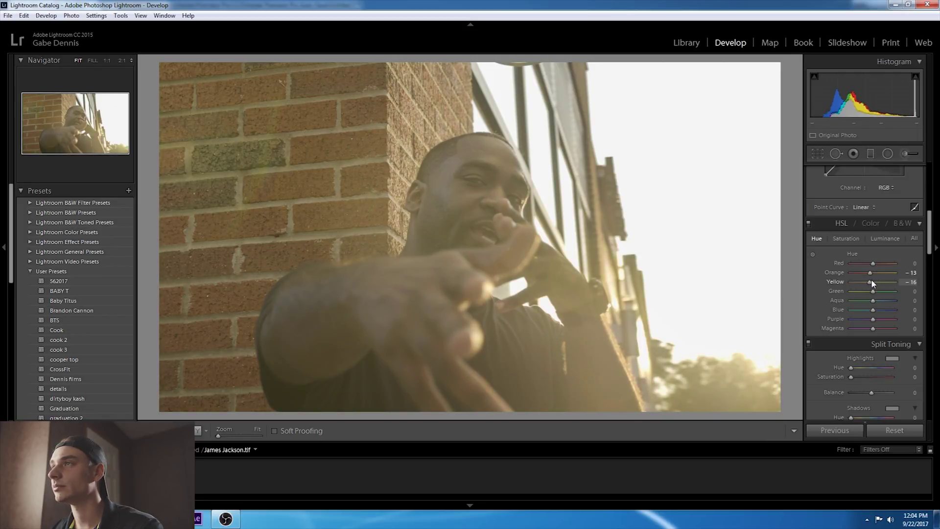
click(850, 239)
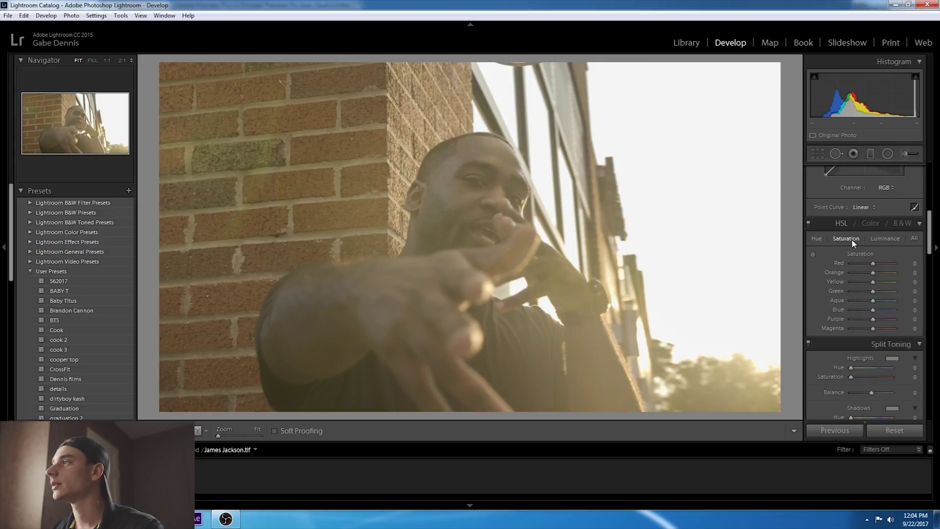
click(884, 238)
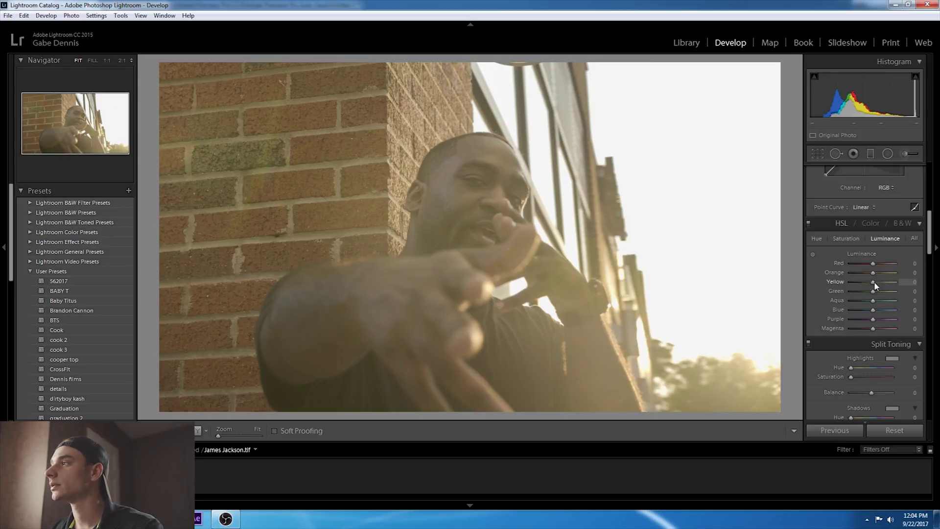
Lower Orange and Yellow luminance, then set Orange saturation to +20 and Yellow to +11.
mouse_move(875, 286)
mouse_down()
mouse_move(858, 286)
mouse_move(872, 286)
mouse_move(878, 273)
mouse_move(855, 272)
mouse_move(865, 273)
mouse_up()
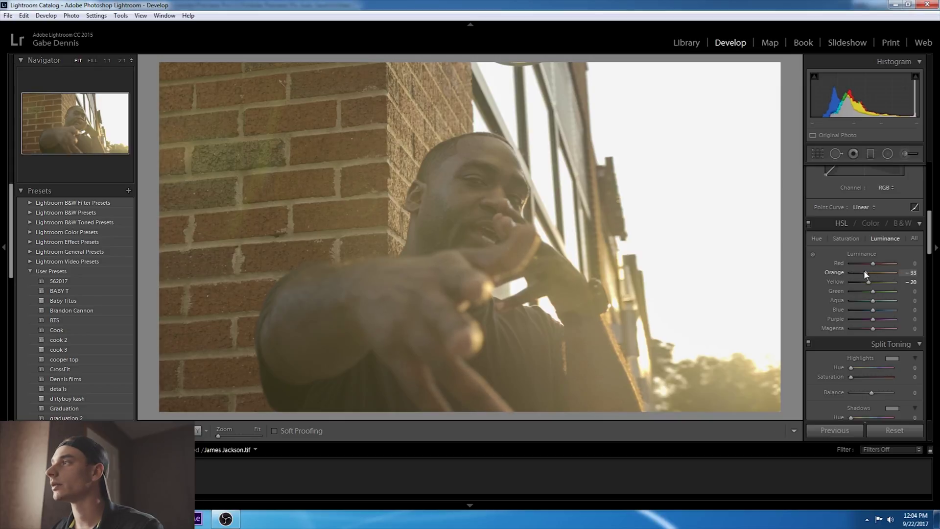
click(855, 237)
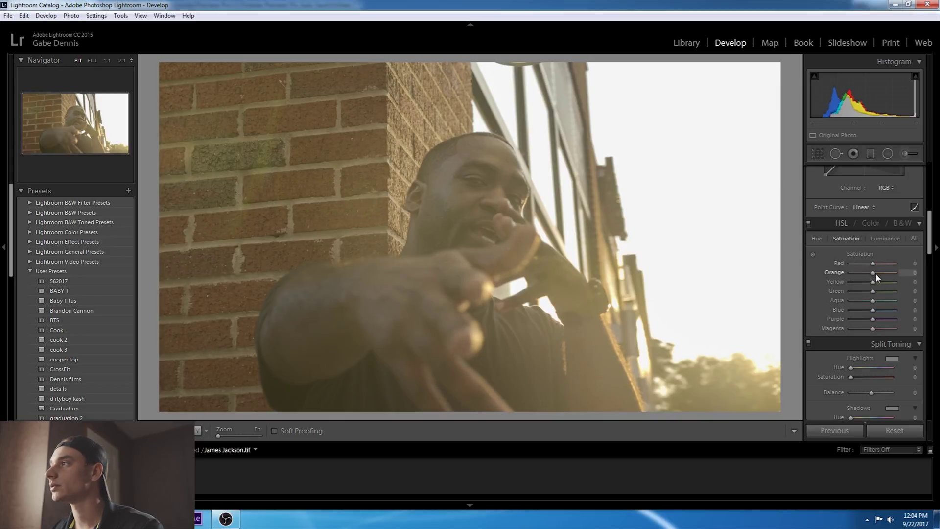
drag(886, 272, 877, 283)
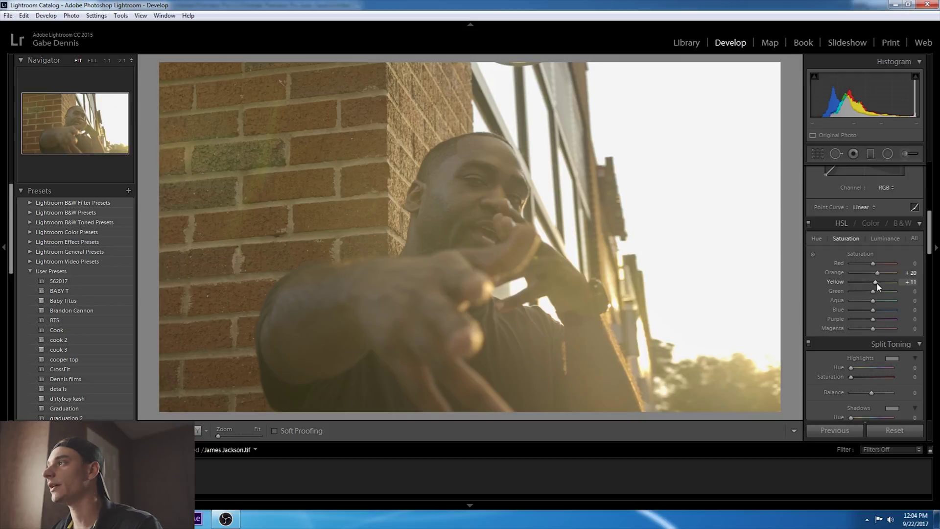
Tint the split-toning highlights yellow-green at Hue 65, Saturation 19.
drag(930, 242, 931, 253)
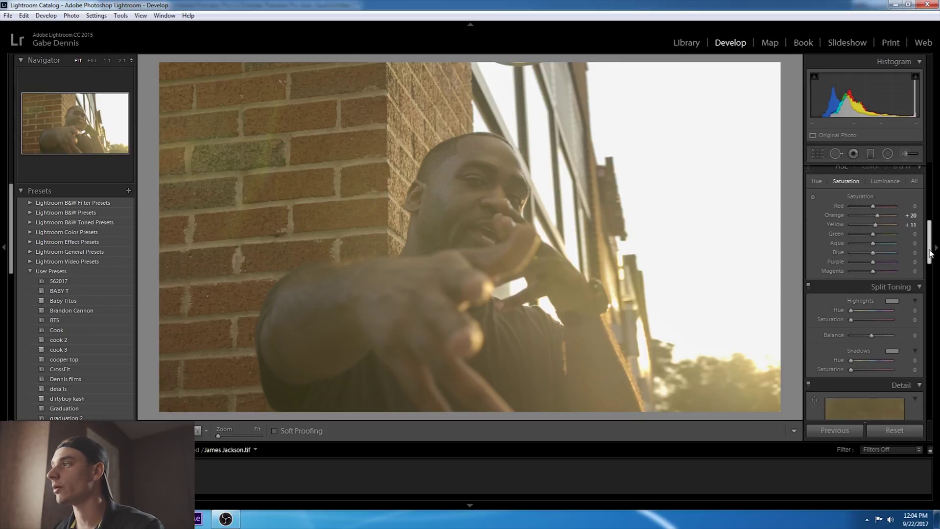
click(855, 311)
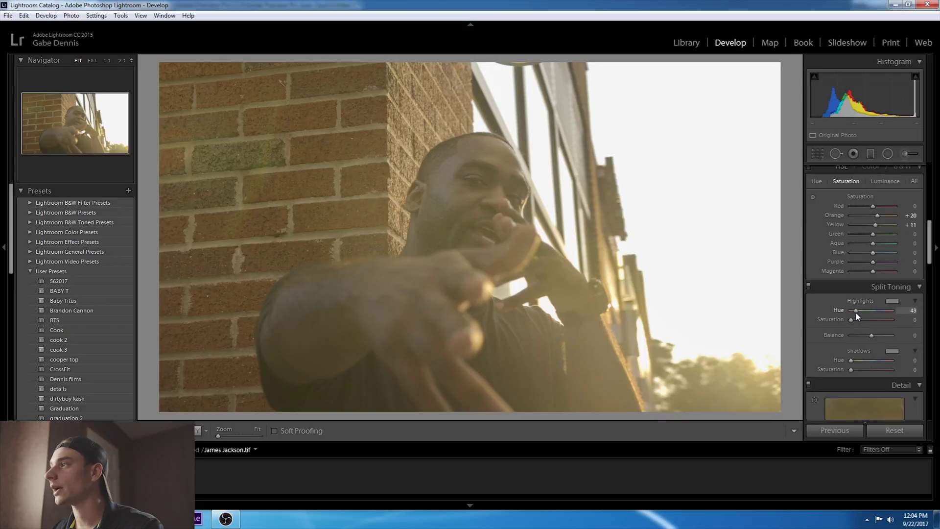
mouse_move(849, 320)
mouse_down()
mouse_move(862, 319)
mouse_move(855, 319)
mouse_up()
click(892, 301)
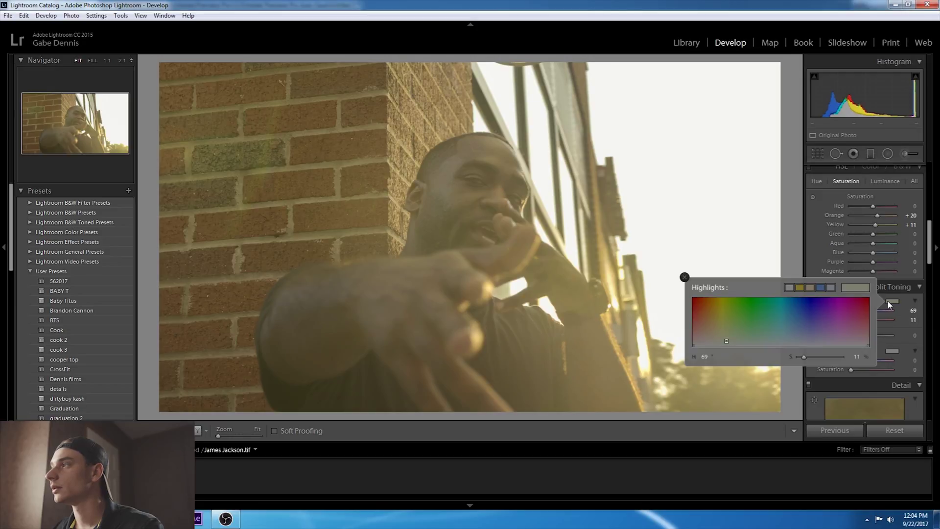
drag(726, 325, 729, 332)
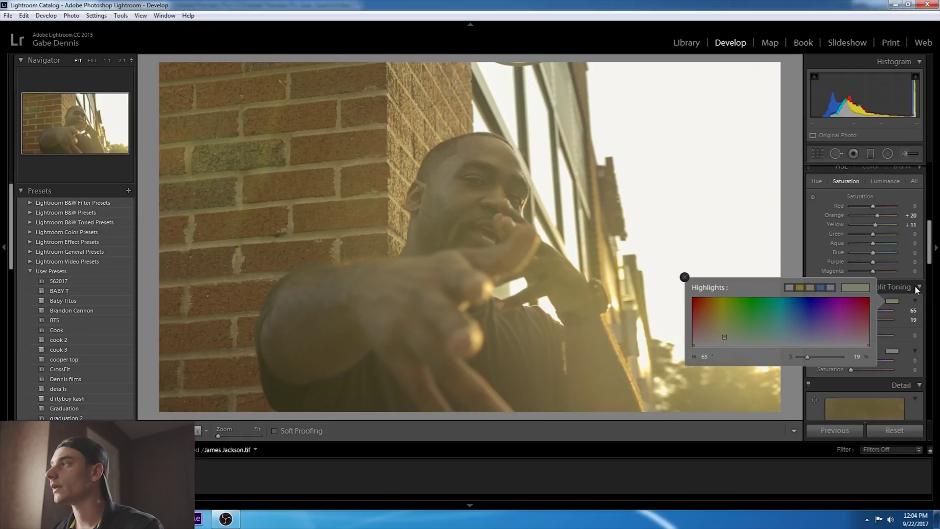
Tint the split-toning shadows teal at Hue 191, Saturation 10.
drag(931, 264, 932, 274)
click(892, 288)
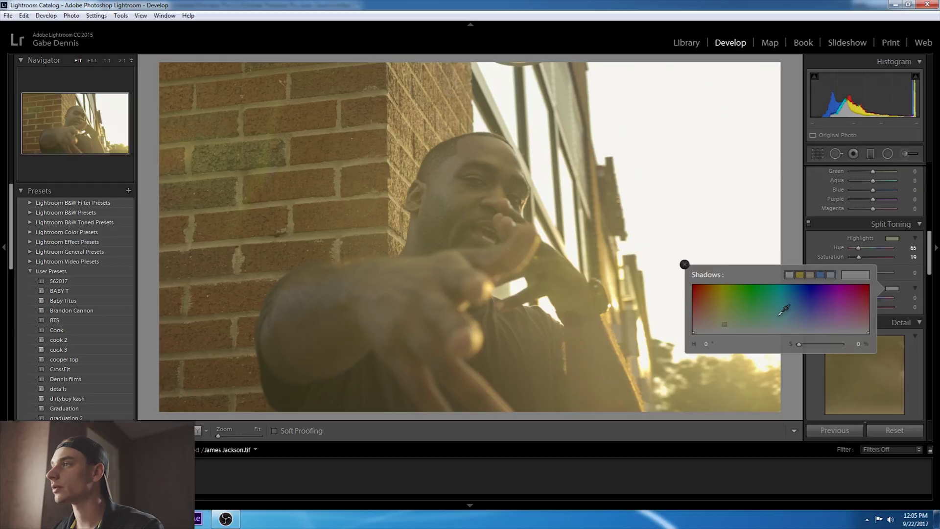
drag(781, 315, 786, 328)
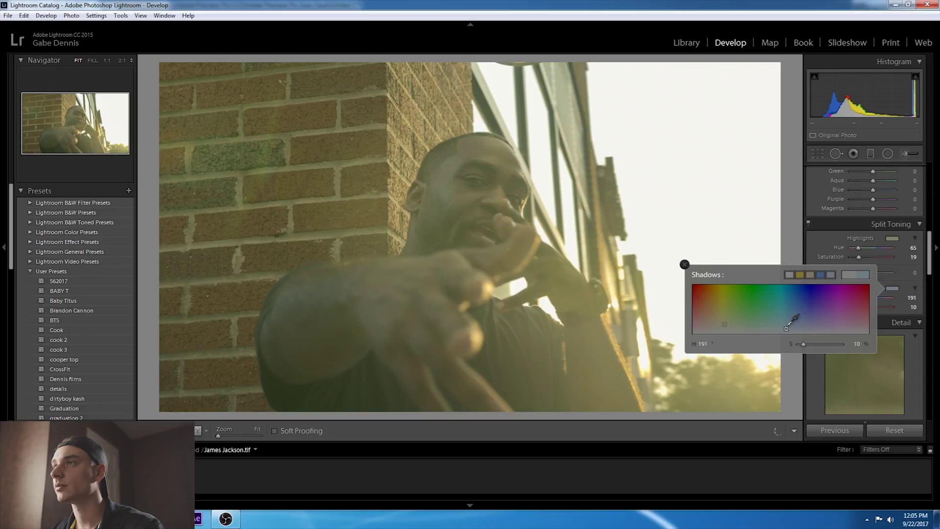
scroll(929, 261, up, 2)
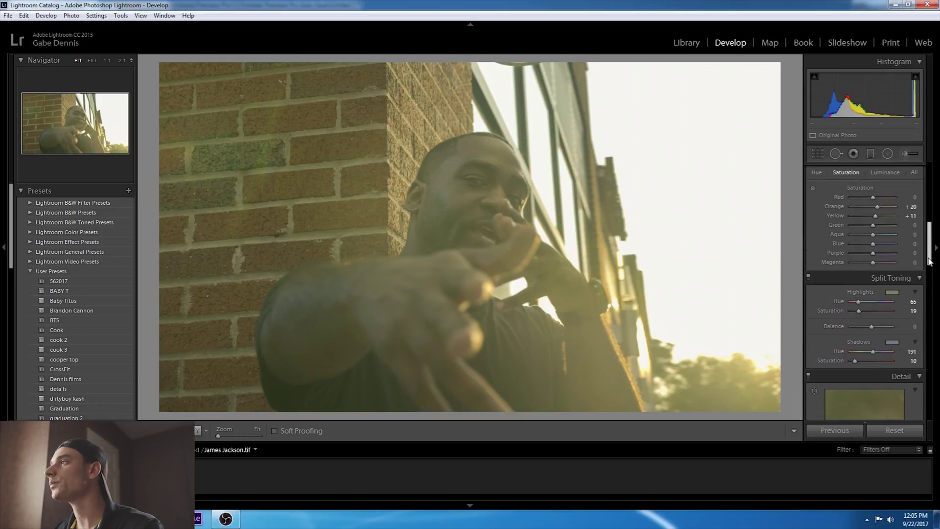
Toggle off the Detail, Lens Corrections, Effects, Transform and Camera Calibration panels.
drag(929, 261, 929, 283)
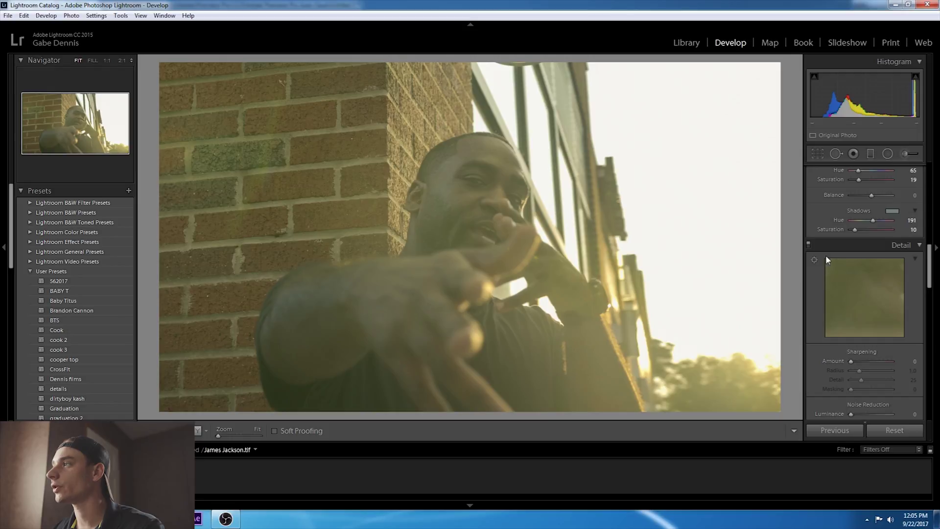
click(810, 245)
scroll(936, 273, down, 3)
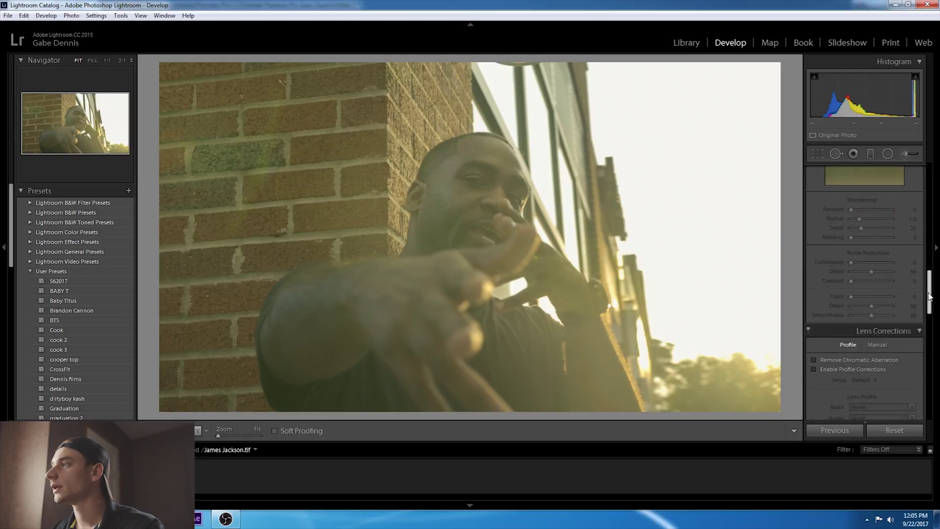
click(807, 331)
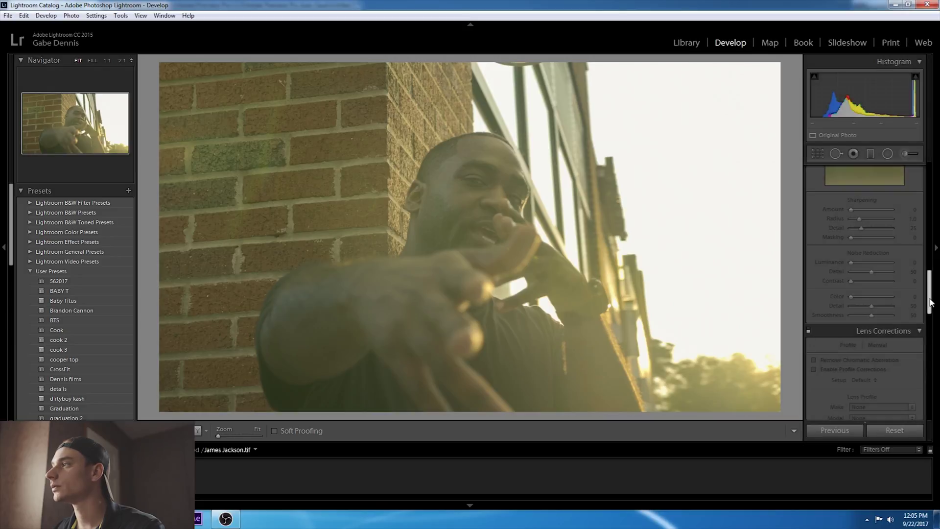
scroll(929, 311, down, 3)
drag(929, 311, 918, 374)
click(808, 260)
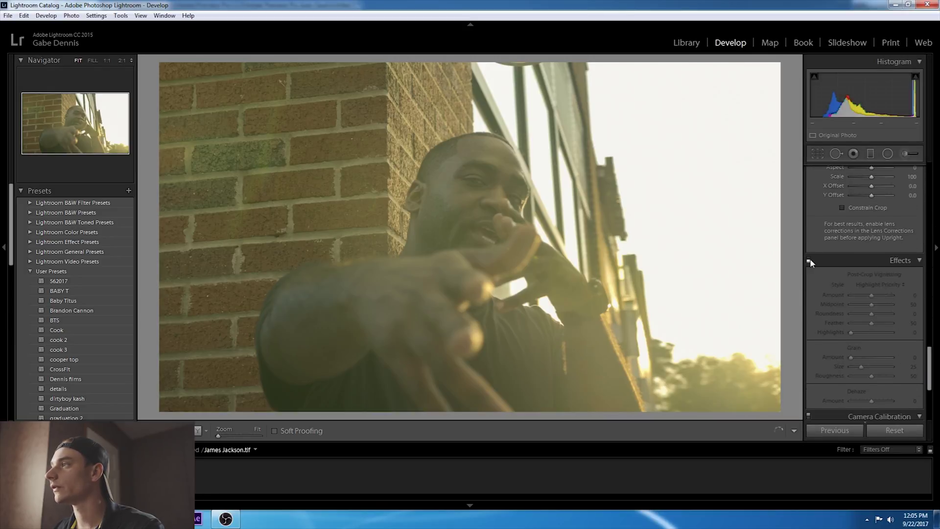
scroll(924, 324, up, 5)
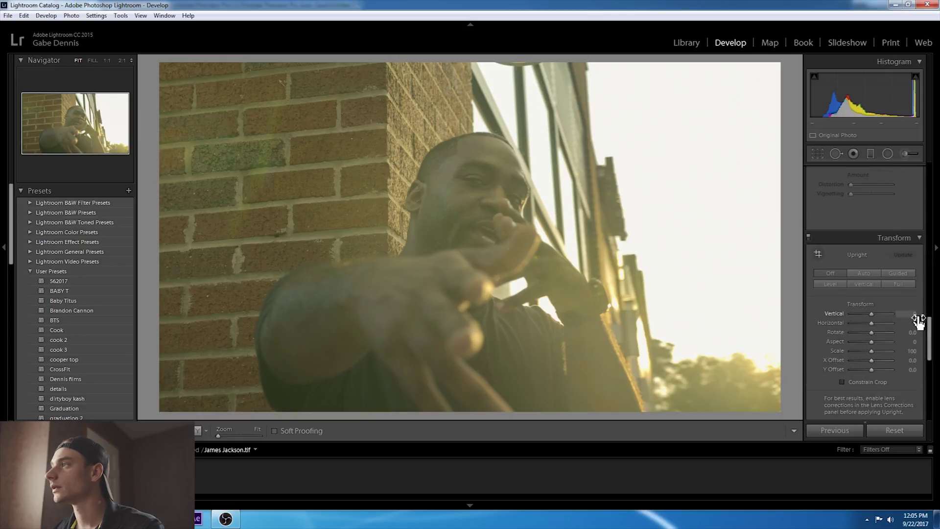
click(809, 237)
drag(929, 338, 937, 186)
click(808, 271)
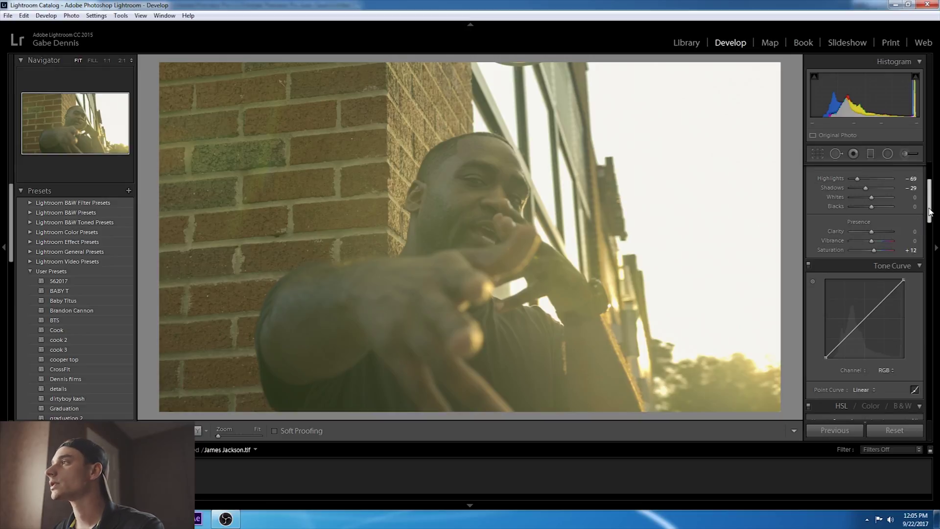
Try adjusting the Yellow hue and luminance, then reset both back to 0.
drag(932, 213, 932, 234)
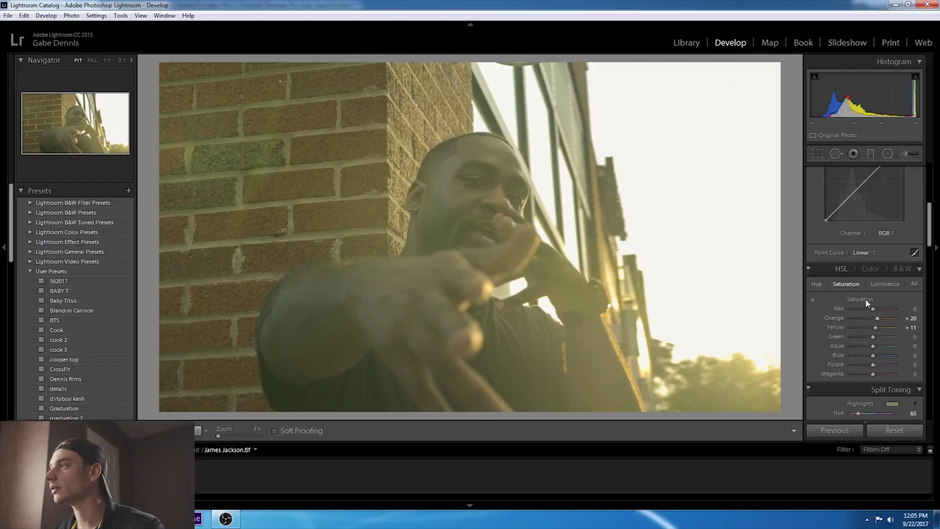
click(817, 284)
drag(873, 328, 874, 330)
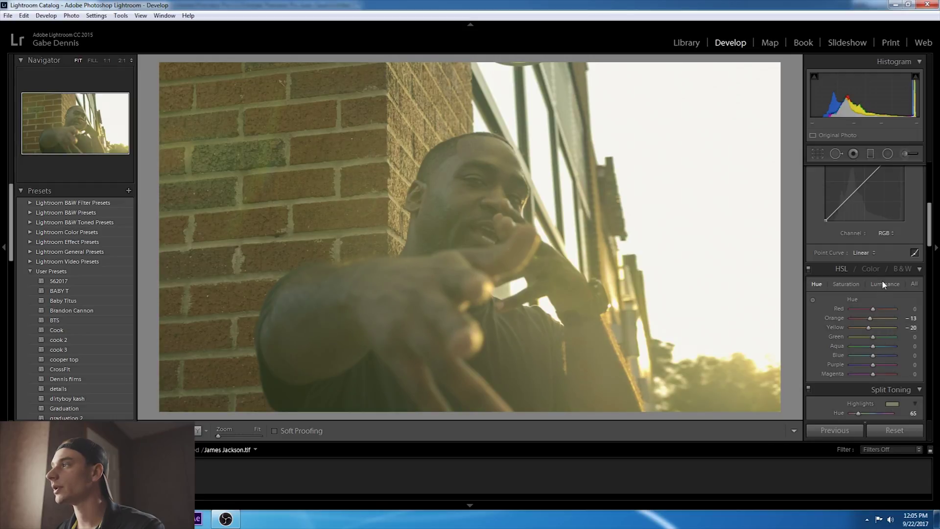
click(885, 283)
mouse_move(872, 329)
mouse_down()
mouse_move(884, 325)
mouse_move(870, 320)
mouse_up()
double_click(875, 327)
key(ctrl+alt+shift+h)
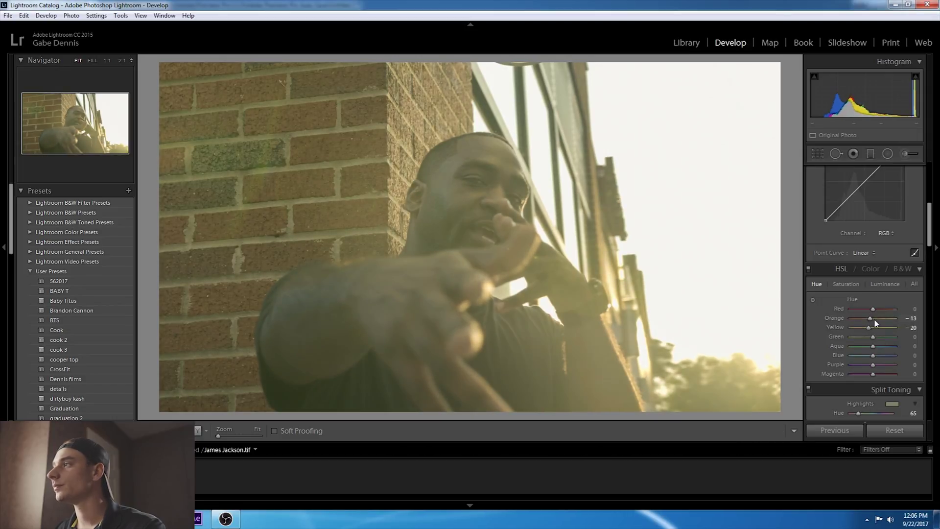
double_click(872, 329)
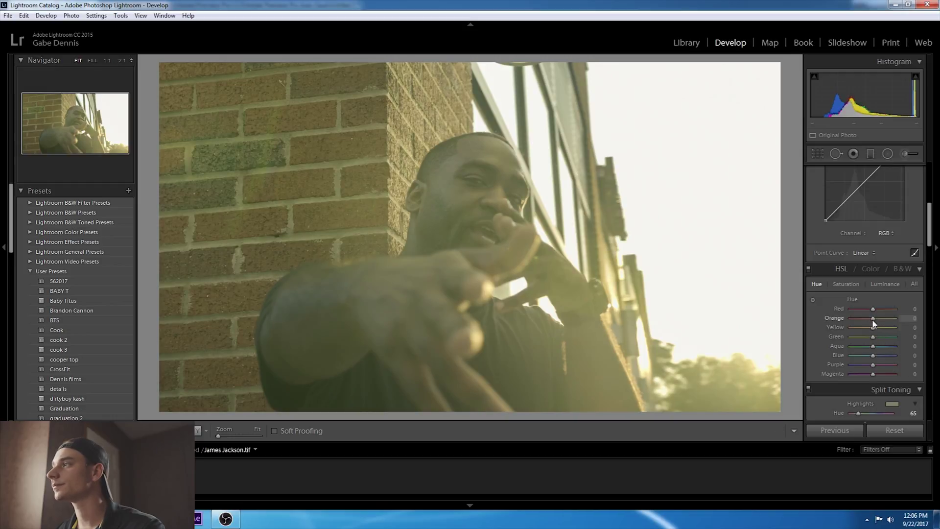
Push the Orange hue to -100, then reset it to 0.
drag(863, 319, 830, 323)
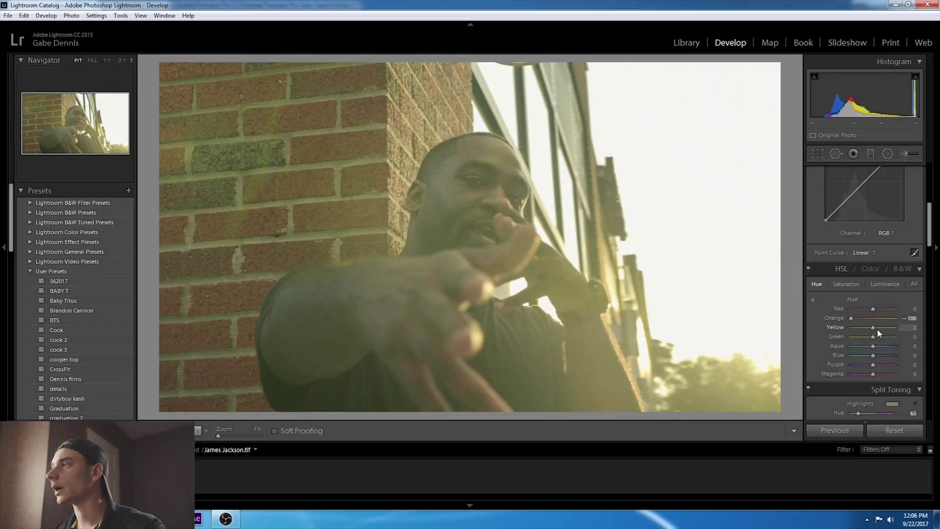
mouse_move(873, 327)
mouse_down()
mouse_move(863, 331)
mouse_move(872, 332)
mouse_up()
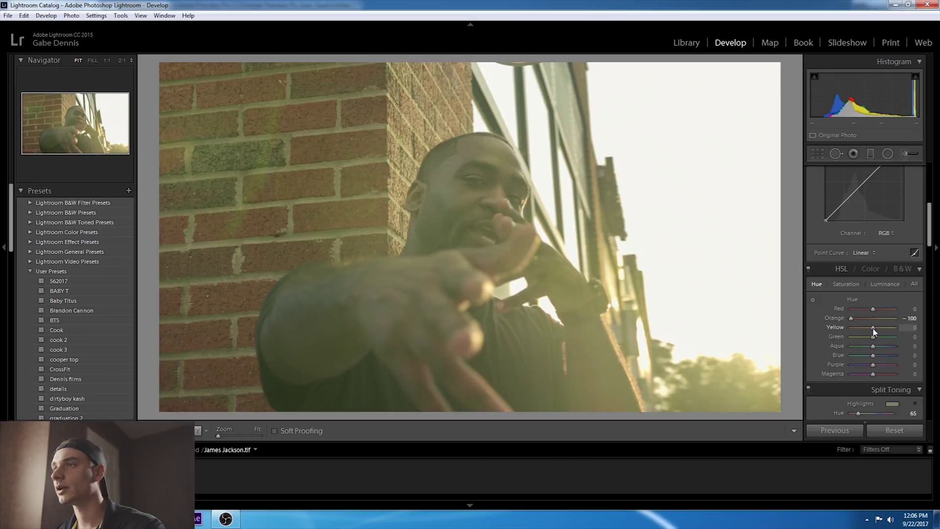
double_click(850, 317)
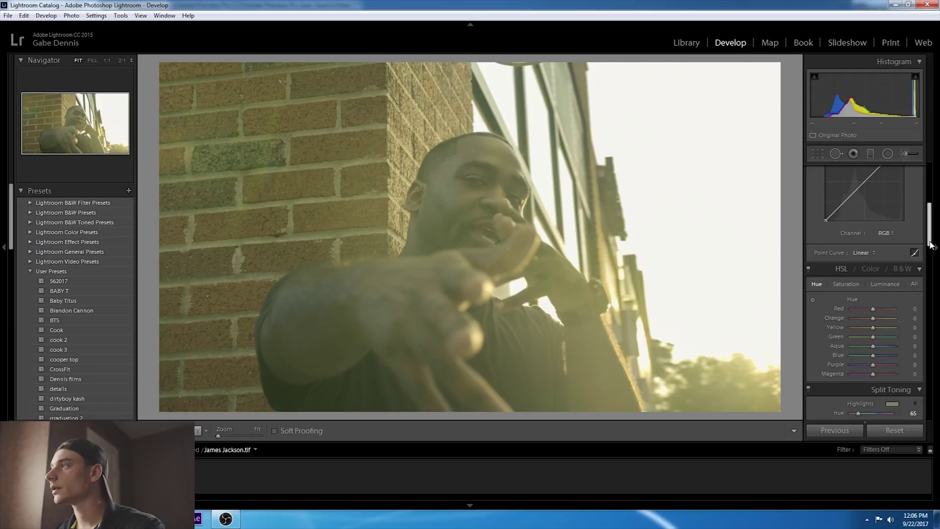
Warm the white balance by setting Temp to +5 in the Basic panel.
drag(926, 247, 925, 201)
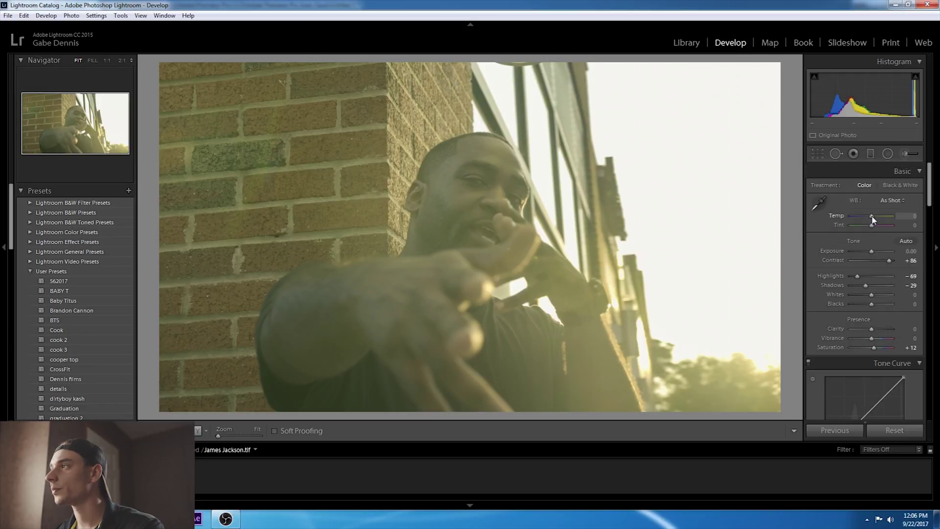
drag(874, 219, 874, 219)
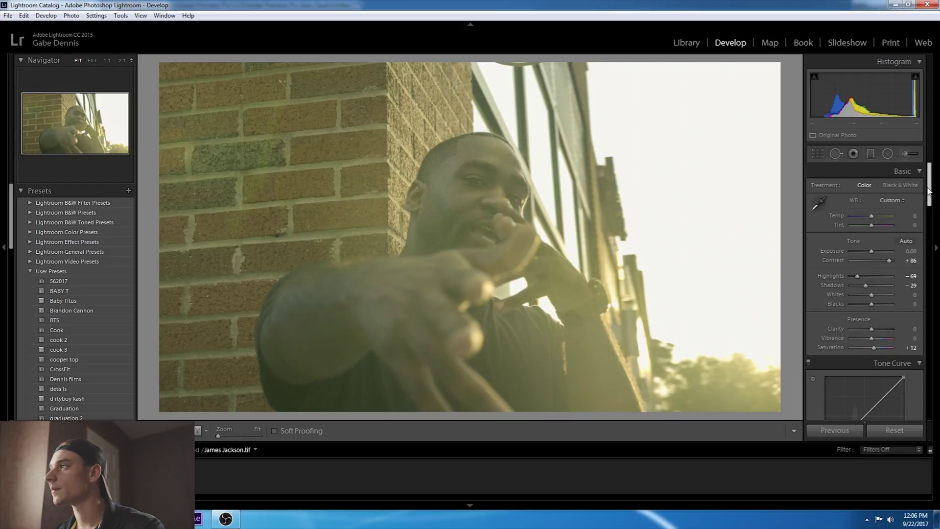
click(903, 221)
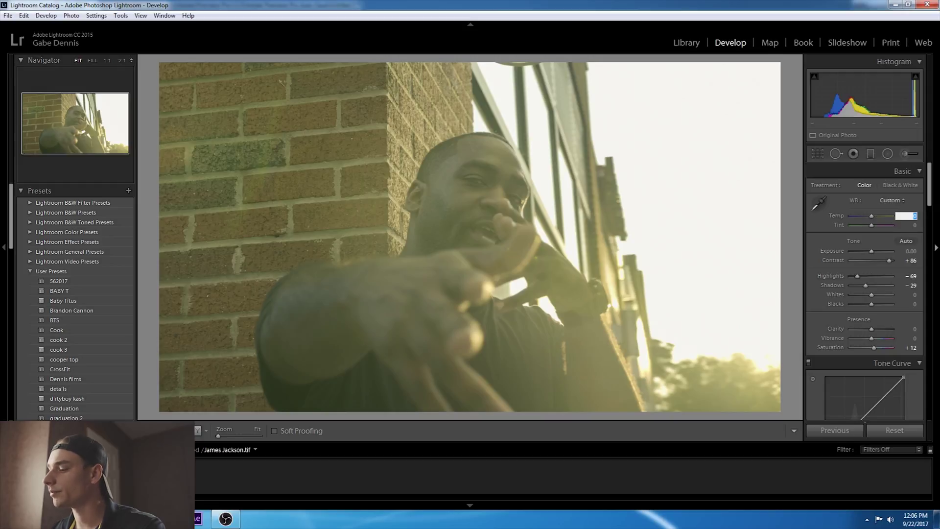
key(Return)
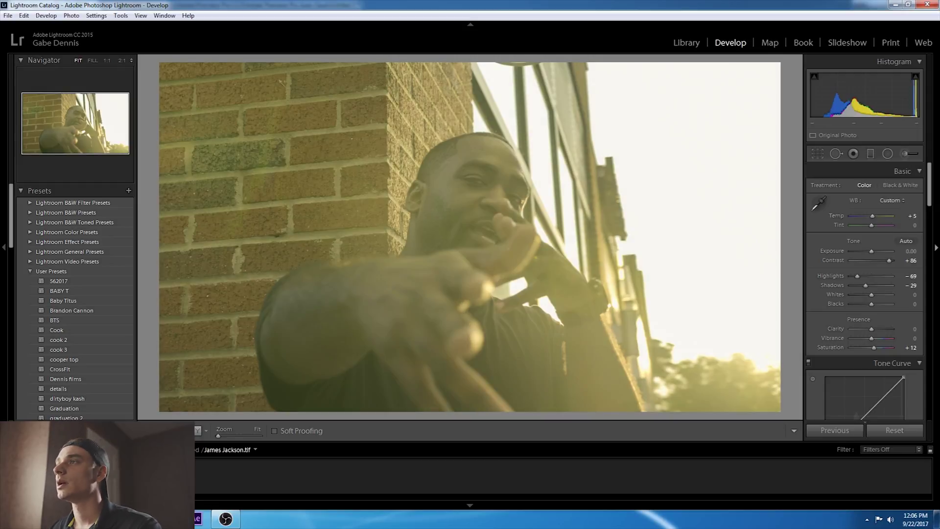
Shift the Yellow hue in HSL to -42.
drag(931, 197, 935, 239)
click(846, 277)
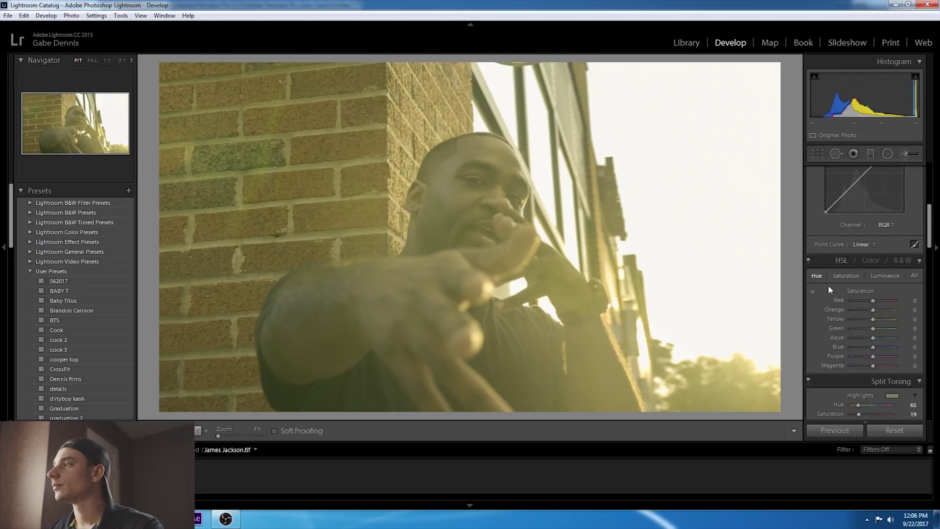
drag(874, 319, 860, 322)
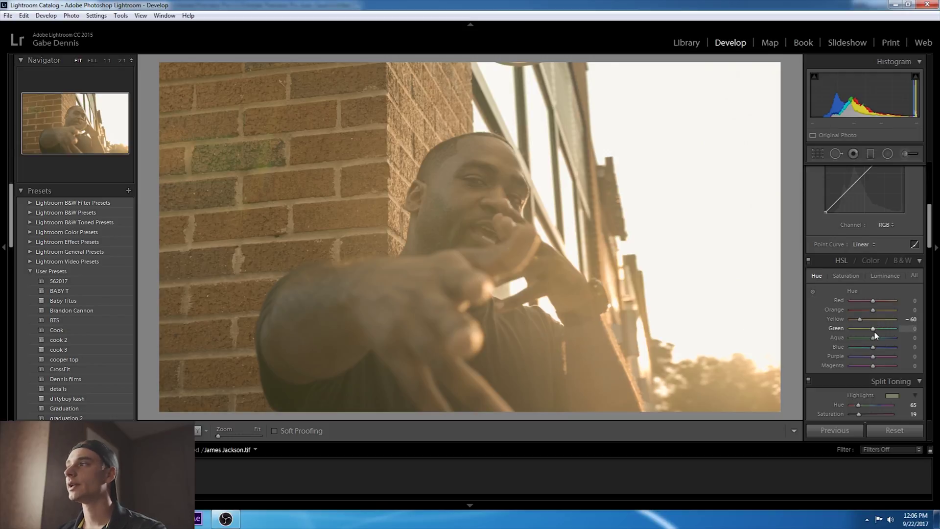
drag(862, 320, 865, 320)
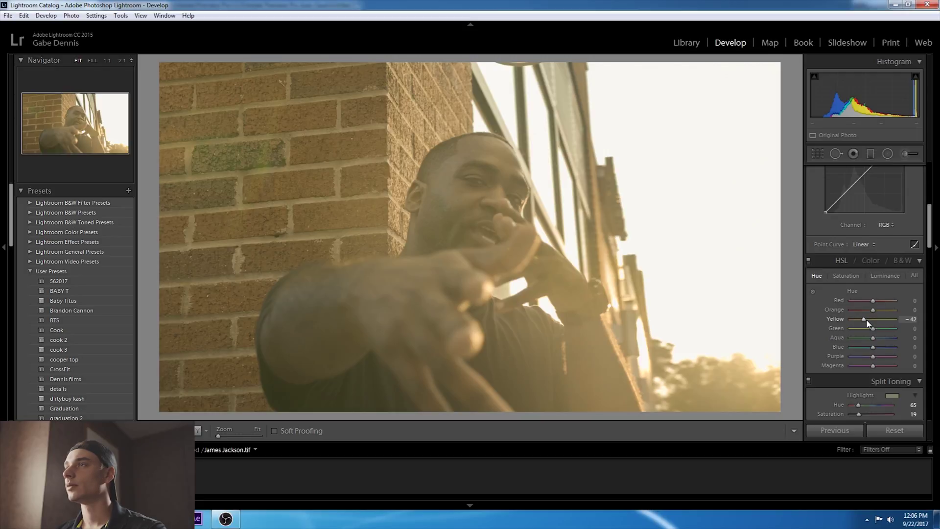
Add a tone curve point and pull it down to darken the midtones.
scroll(864, 245, up, 3)
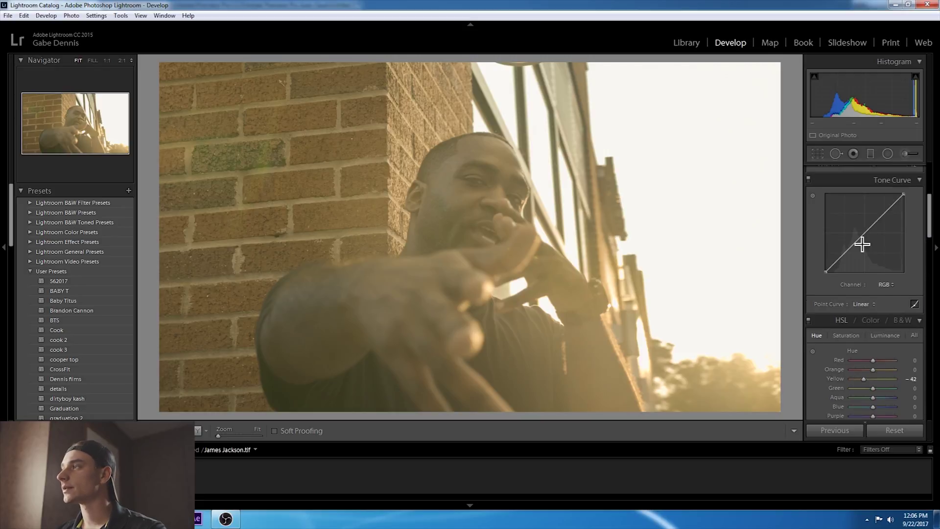
drag(862, 244, 853, 252)
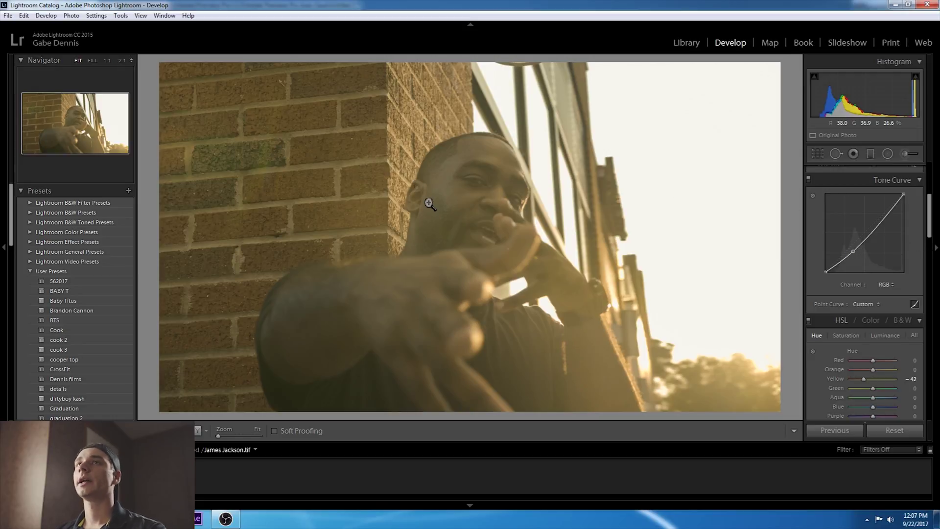
click(7, 15)
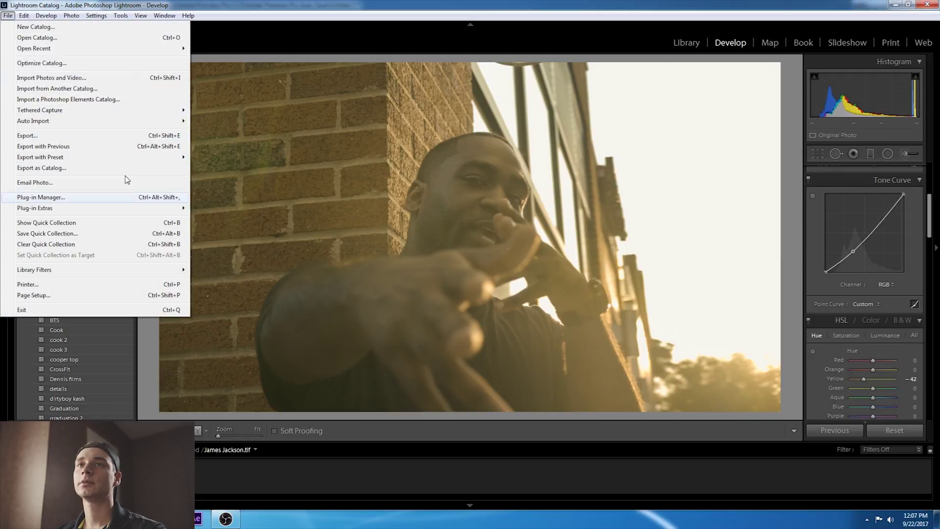
Export the grade as a 64-point .cube LUT into Pictures\LUTS via Plug-in Extras > Export LUT.
mouse_move(136, 208)
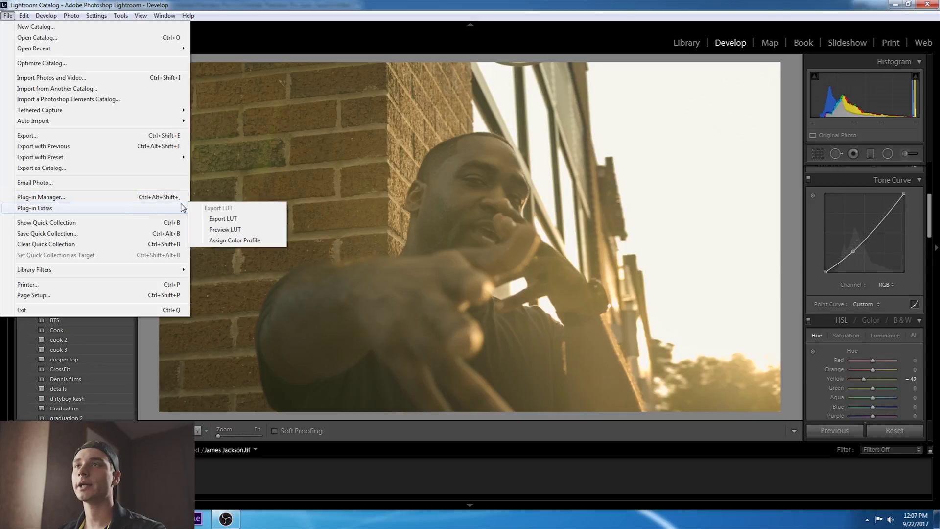
click(215, 219)
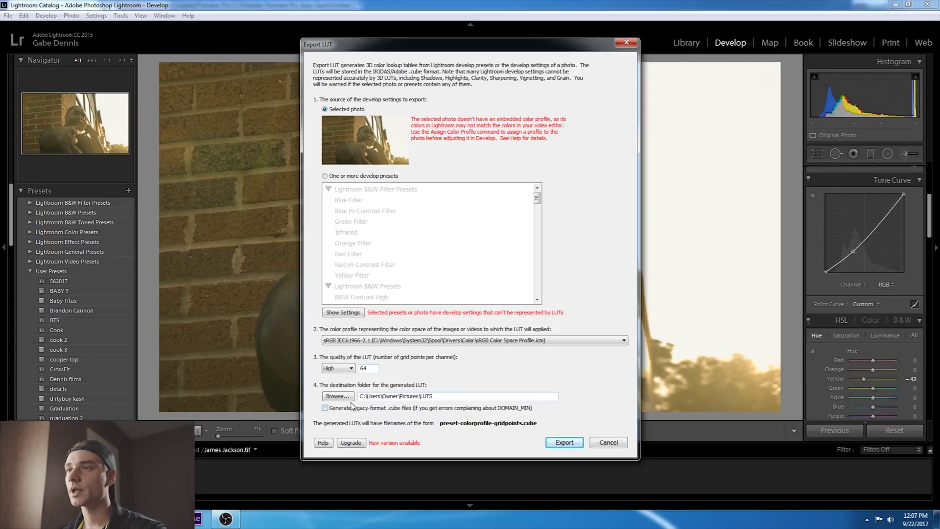
click(337, 395)
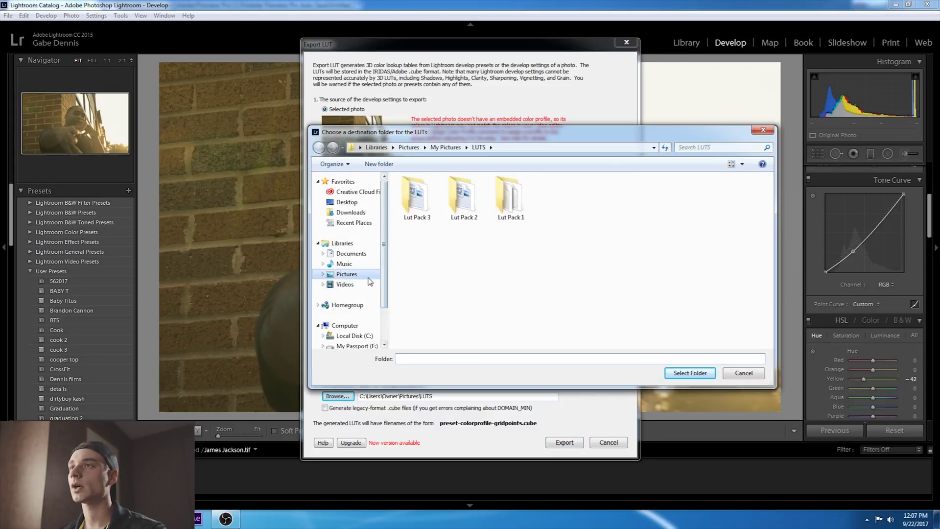
click(369, 283)
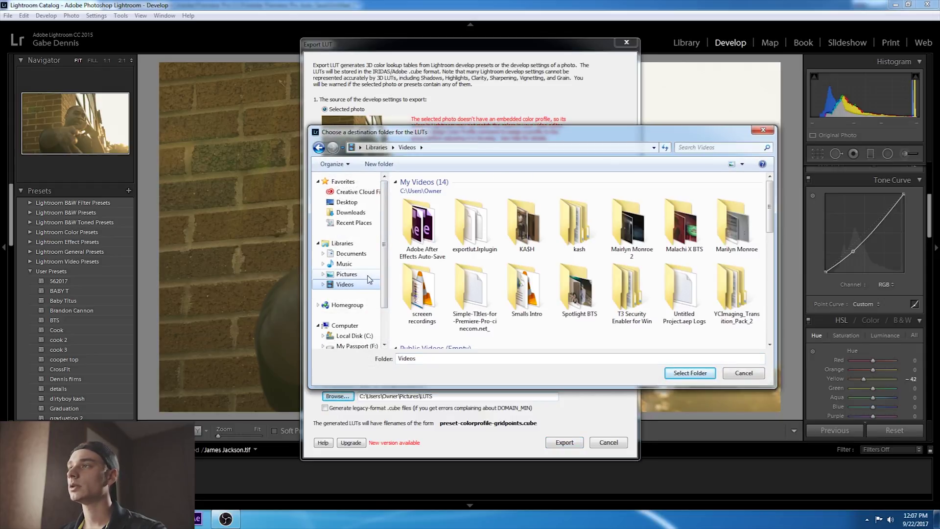
click(680, 376)
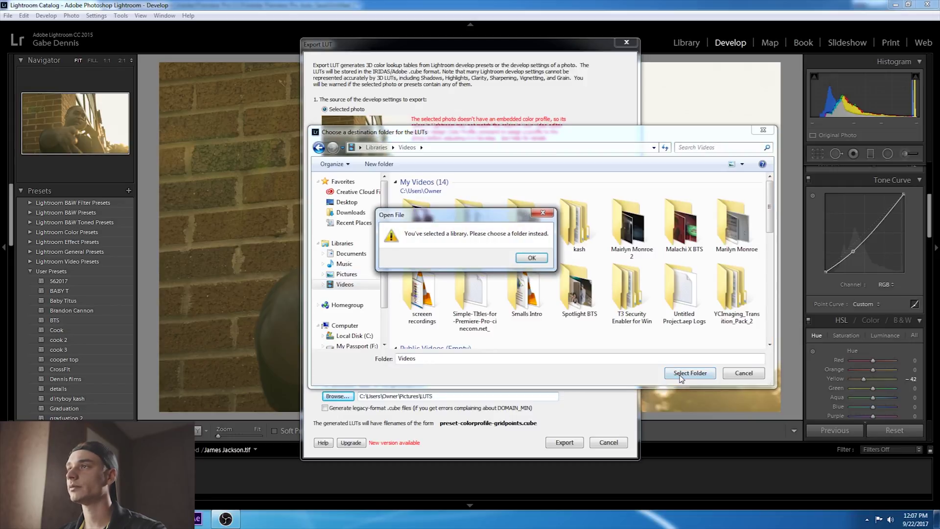
click(542, 210)
click(346, 275)
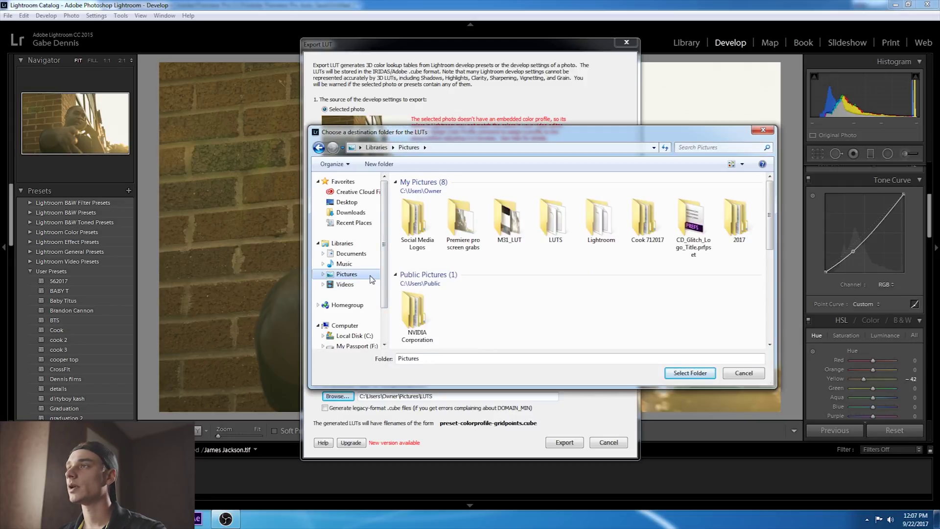
double_click(558, 225)
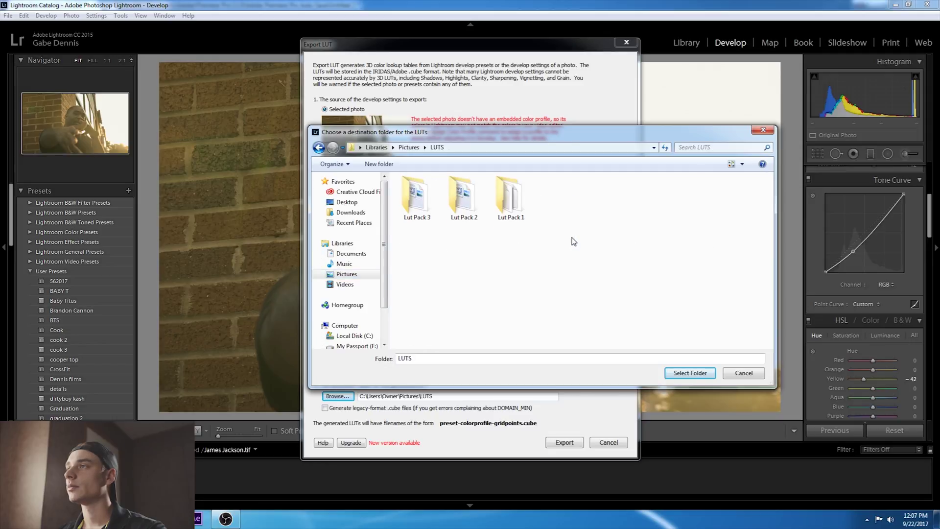
click(673, 375)
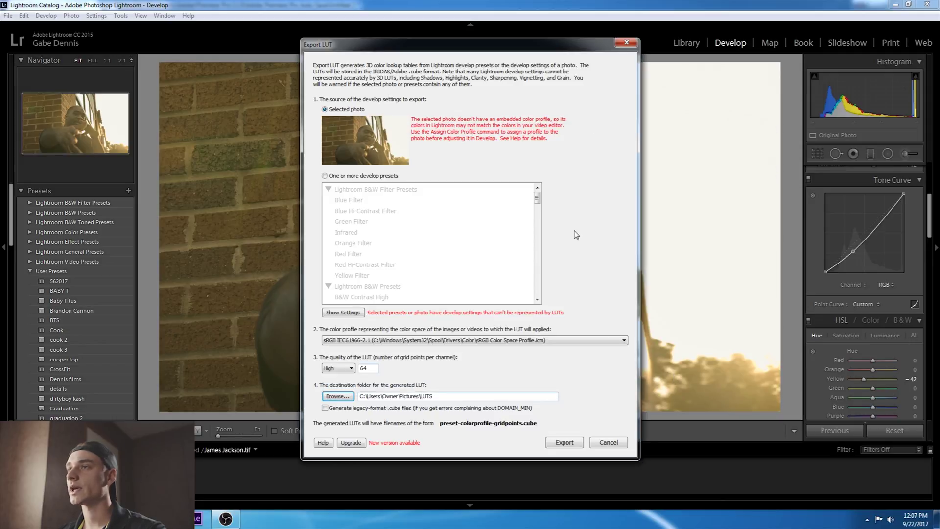
click(570, 443)
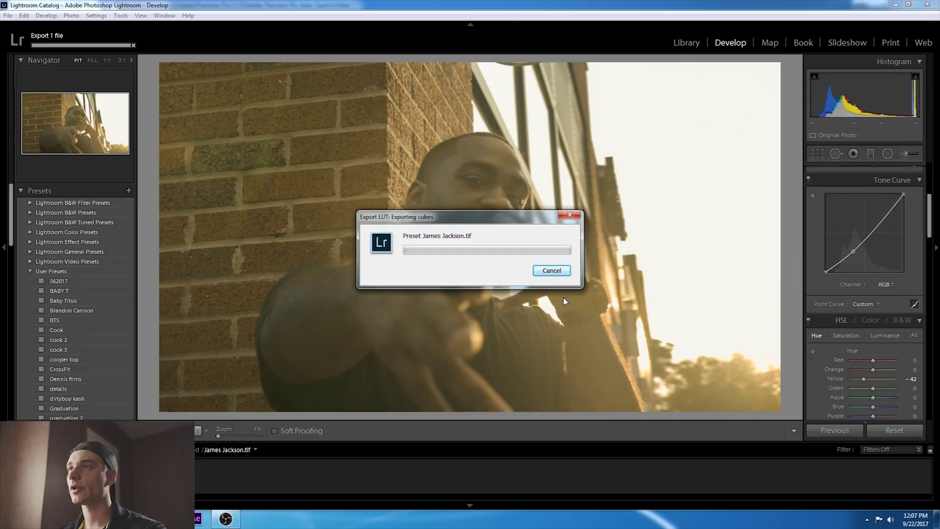
key(alt+Tab)
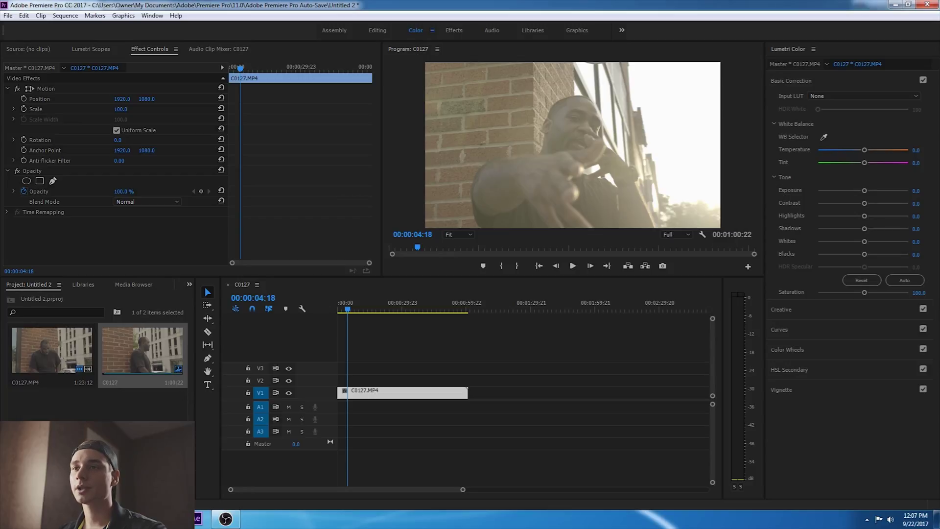
Create a 3840×2160 Adjustment Layer, place it on V4 over clip C0127, and select it.
click(162, 485)
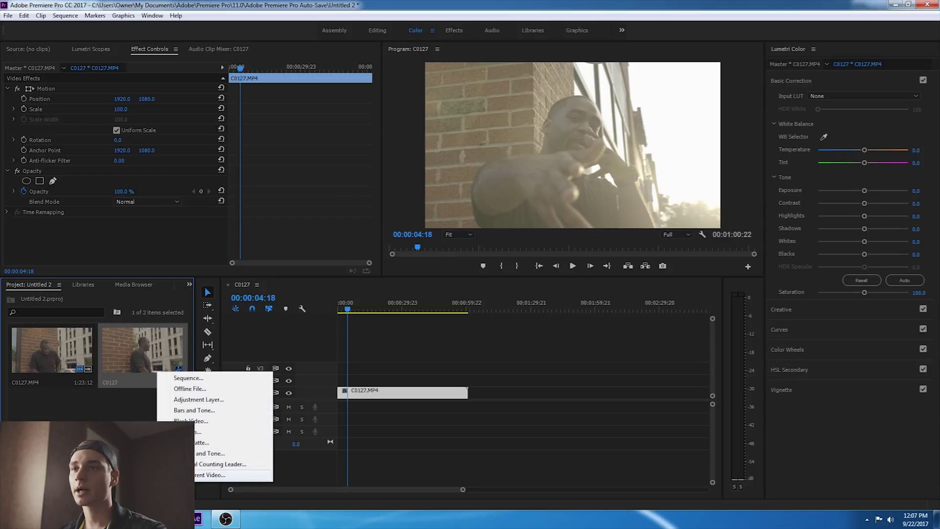
click(210, 400)
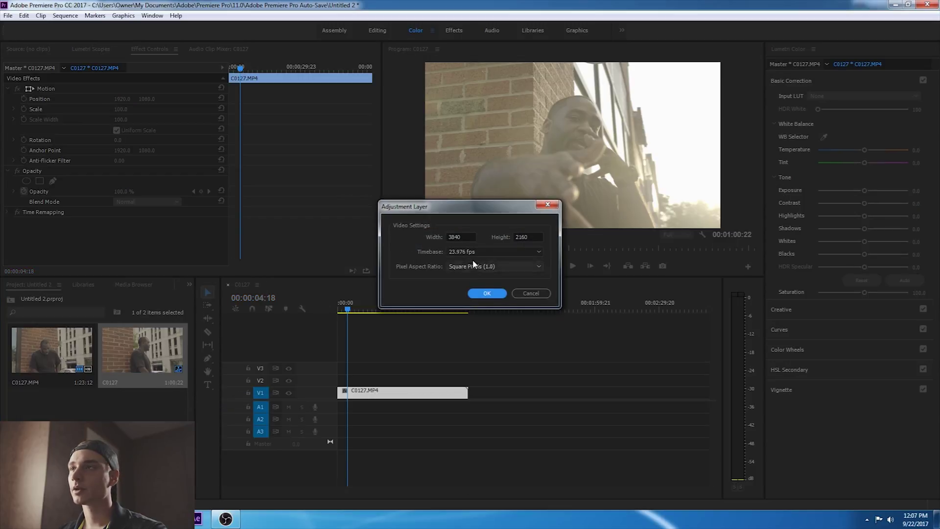
click(487, 293)
drag(88, 409, 477, 356)
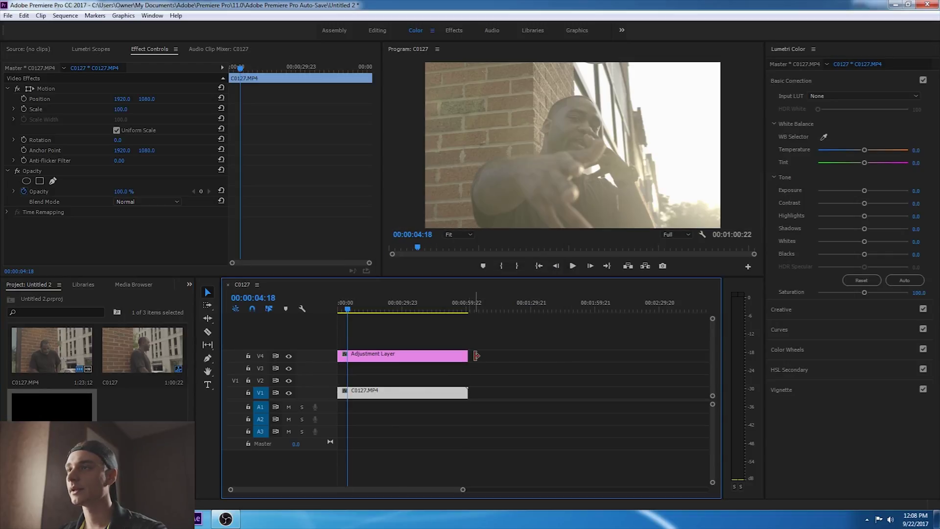
click(457, 356)
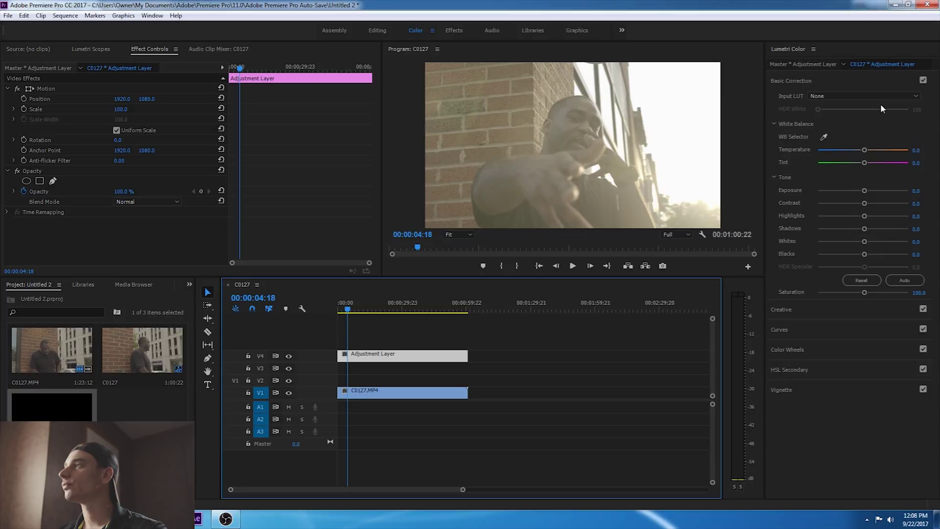
Load the exported sRGB .cube file from Pictures\LUTS as the Lumetri Creative Look.
click(866, 313)
click(858, 116)
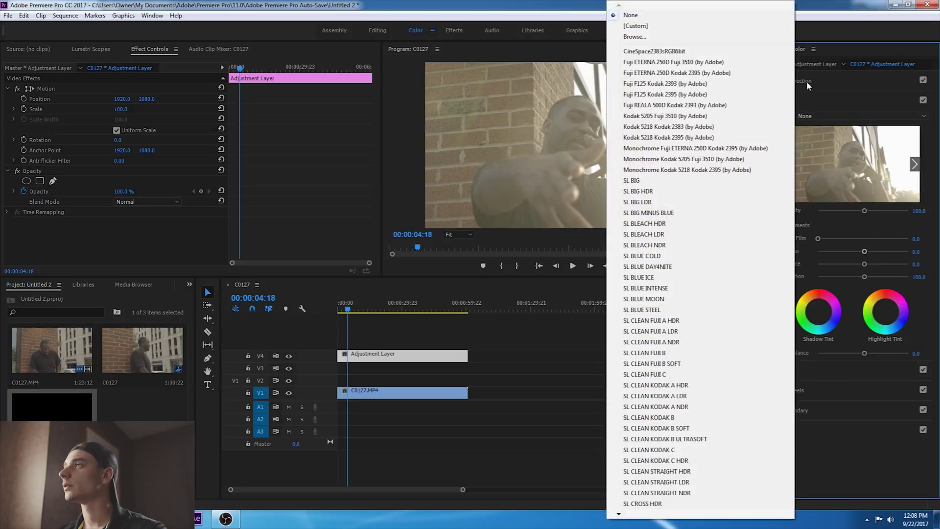
click(634, 37)
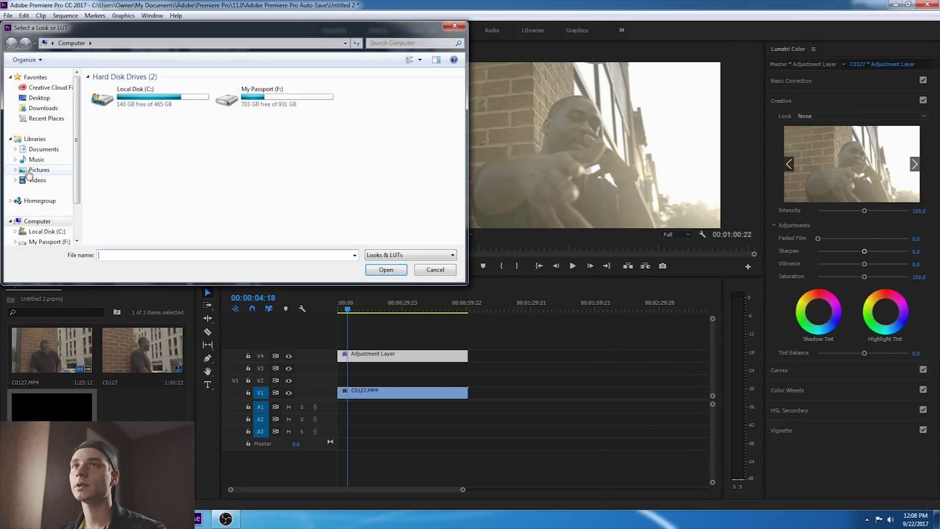
click(30, 170)
double_click(241, 156)
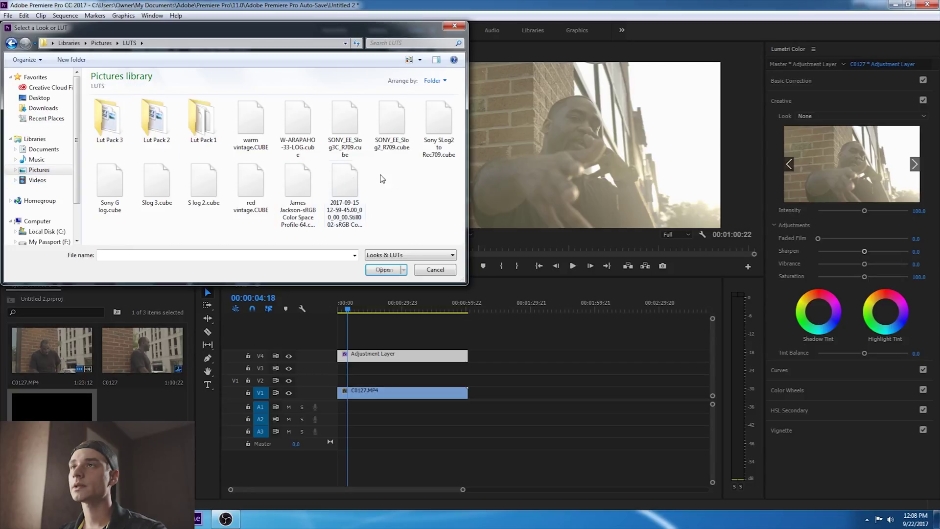
double_click(300, 191)
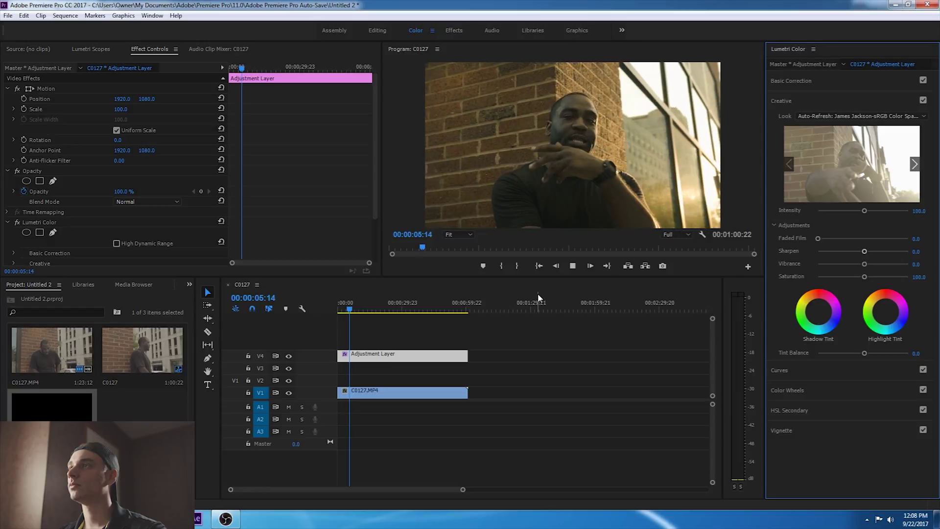
Raise the adjustment layer's Exposure to 0.9 in Basic Correction.
key(space)
click(842, 83)
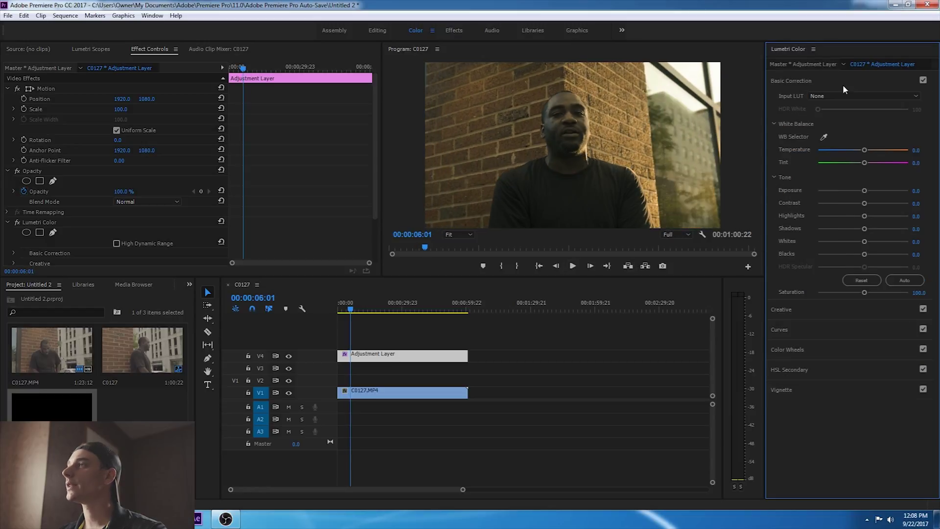
drag(864, 190, 872, 191)
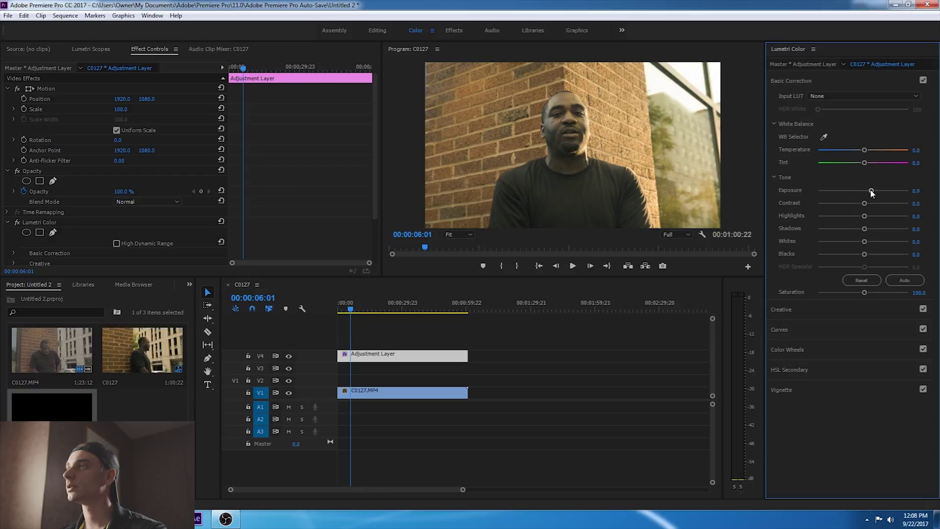
Play back the sequence from the start and from 00:00:02:18 to review the look.
key(space)
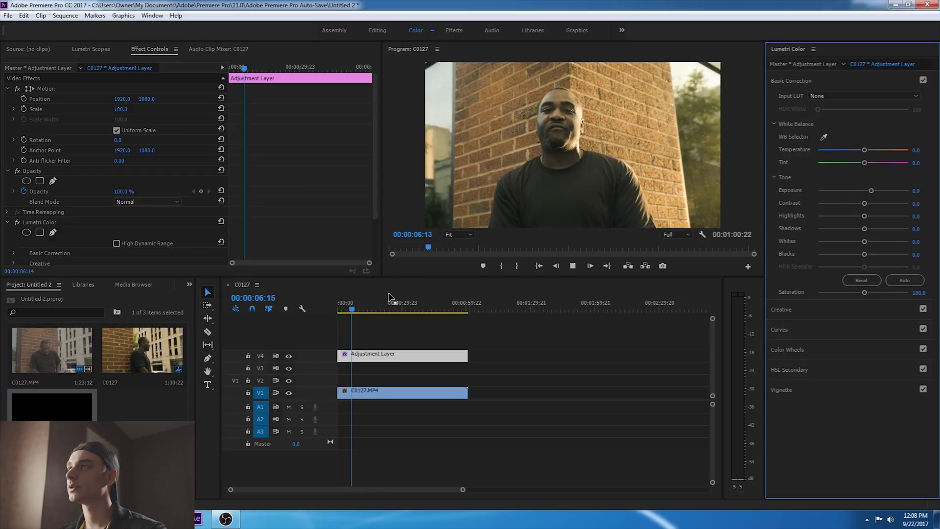
click(354, 299)
click(335, 310)
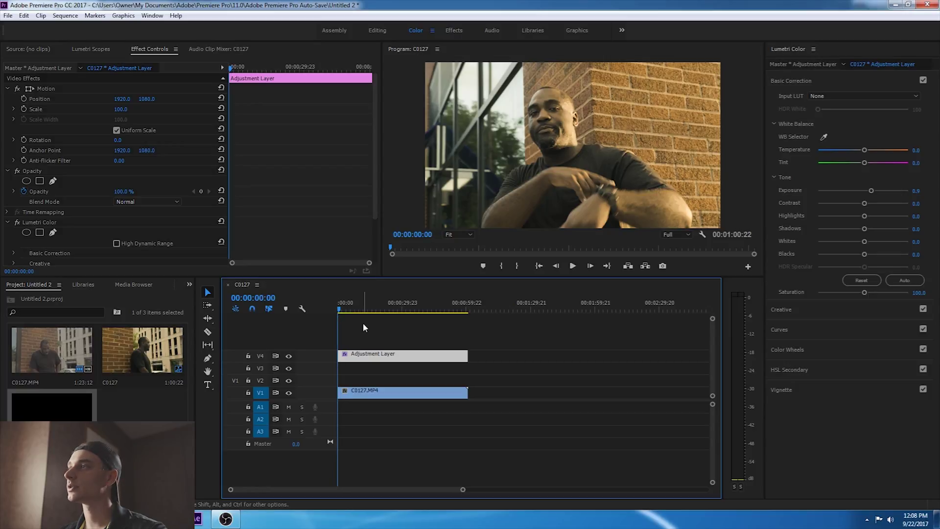
key(space)
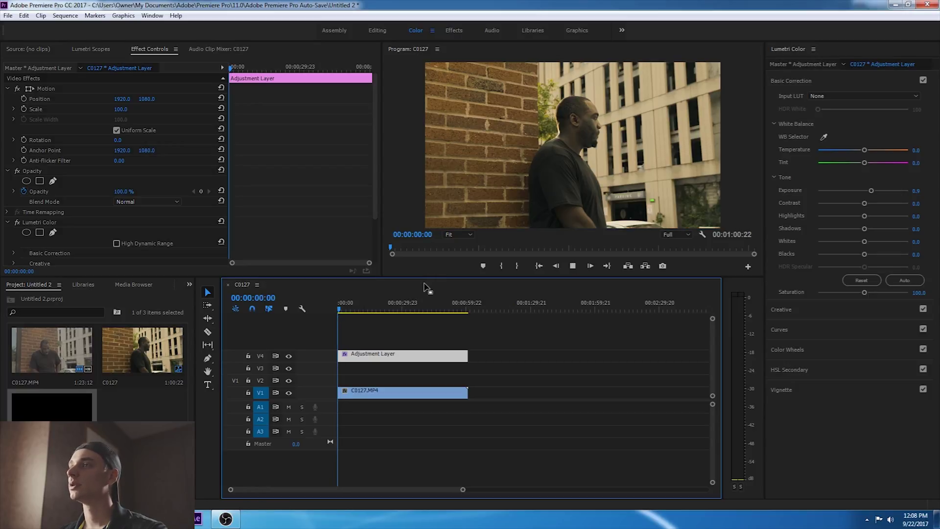
click(344, 309)
click(345, 308)
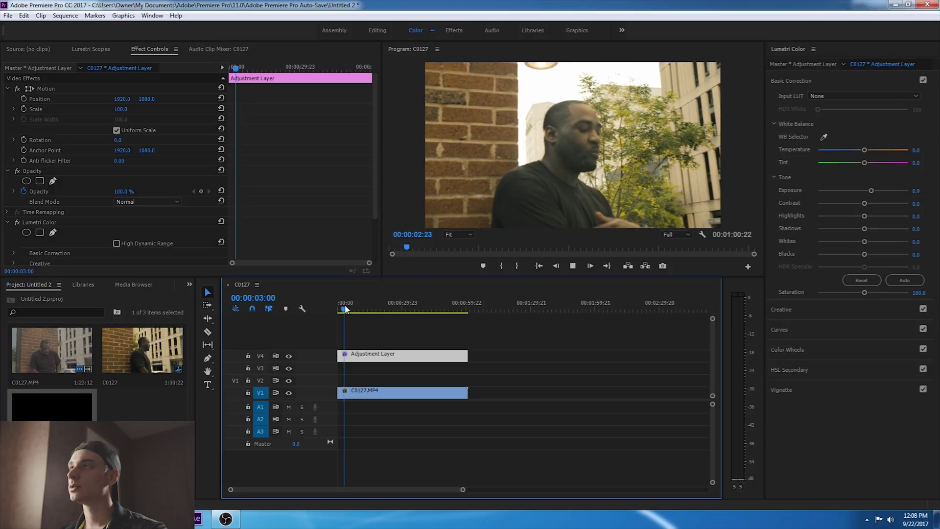
key(space)
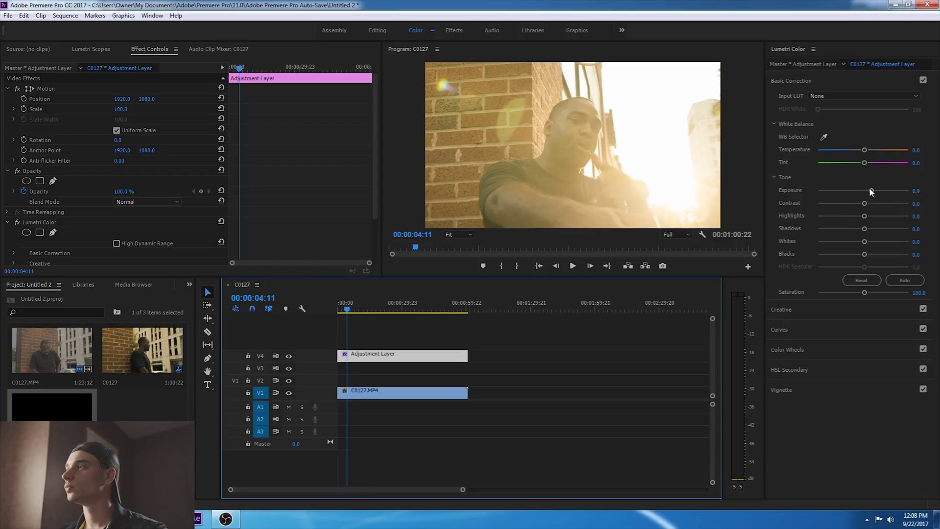
Reset Exposure and lower Contrast to -77.3, giving Exposure 0.7 with a flatter image.
click(869, 280)
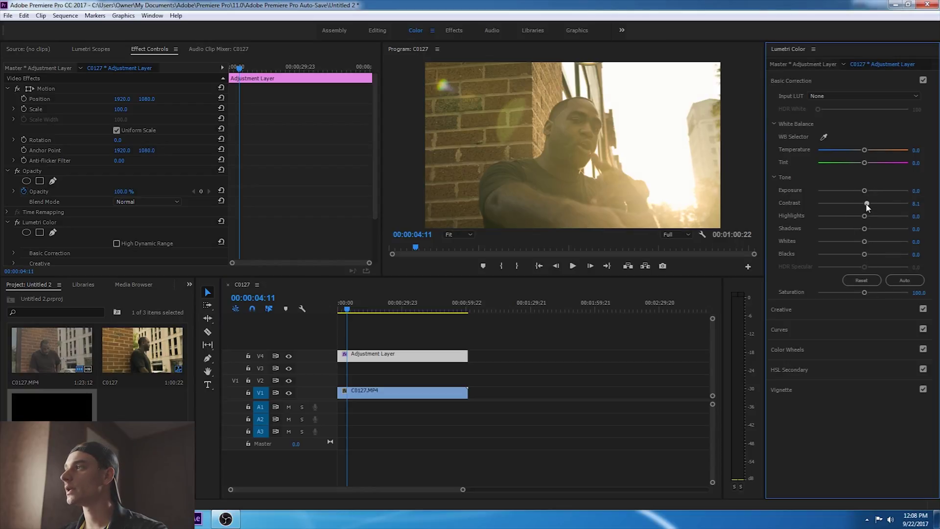
mouse_move(867, 204)
mouse_down()
mouse_move(818, 204)
mouse_move(870, 191)
mouse_up()
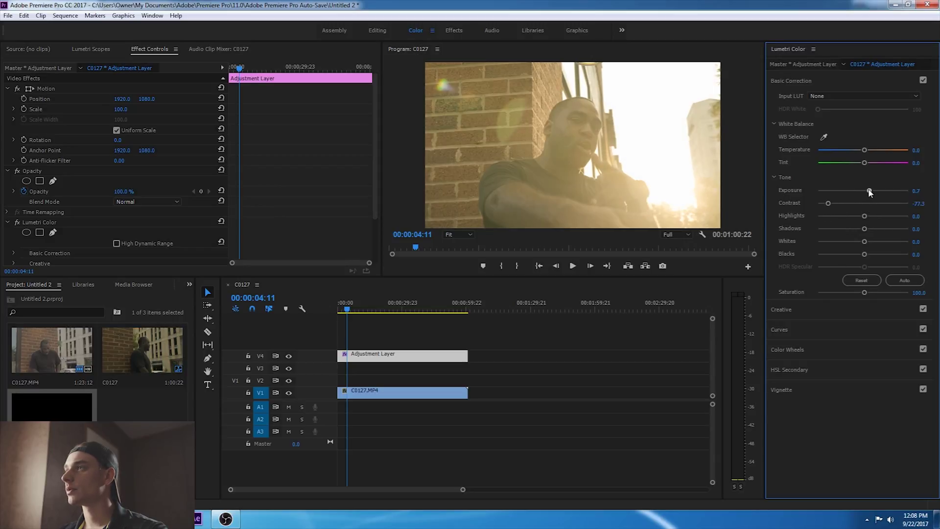
key(space)
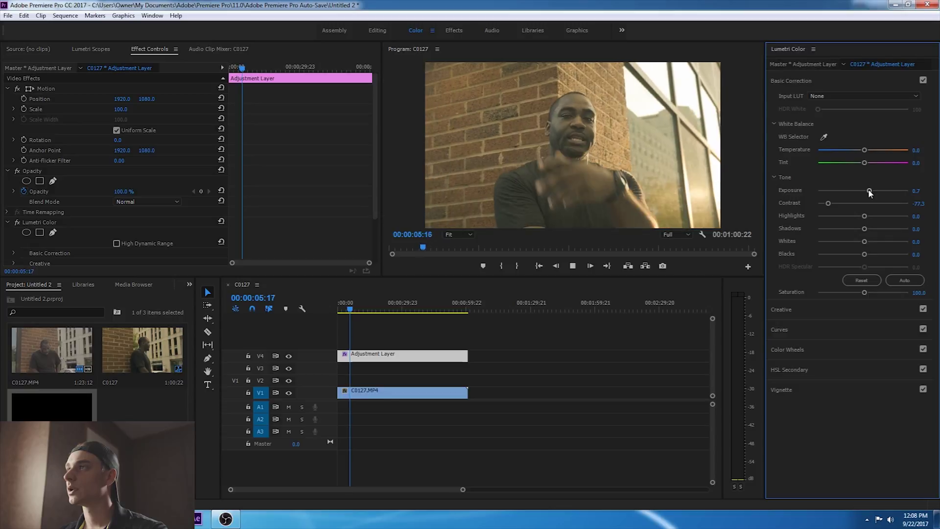
key(space)
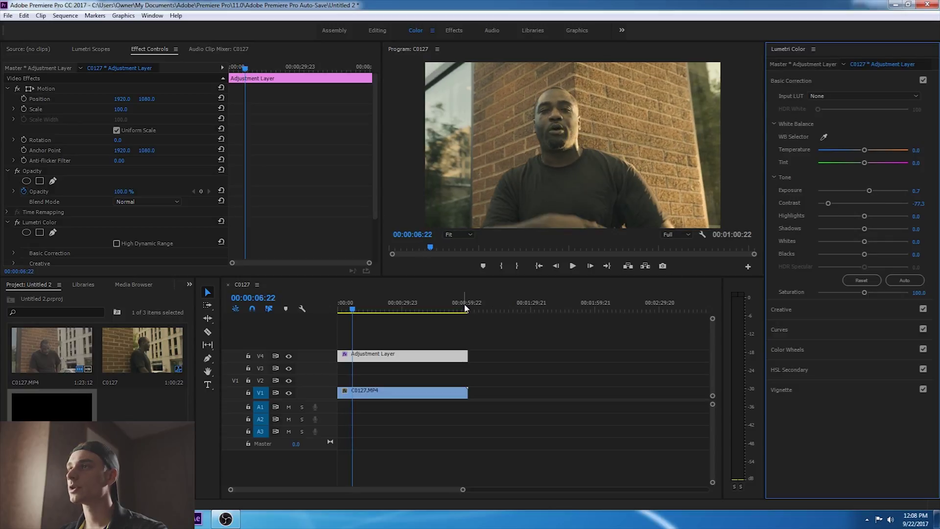
Replay the clip from the start in short stretches to check the softened grade.
key(space)
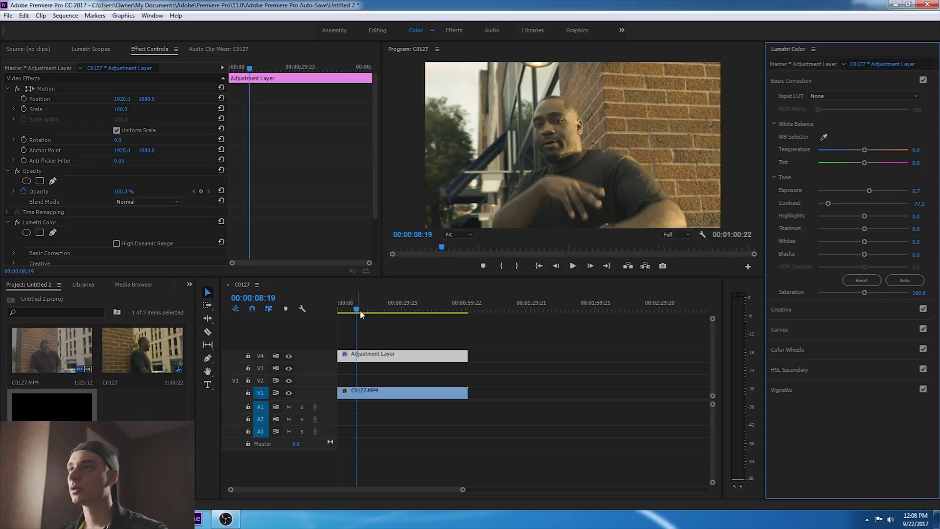
click(340, 317)
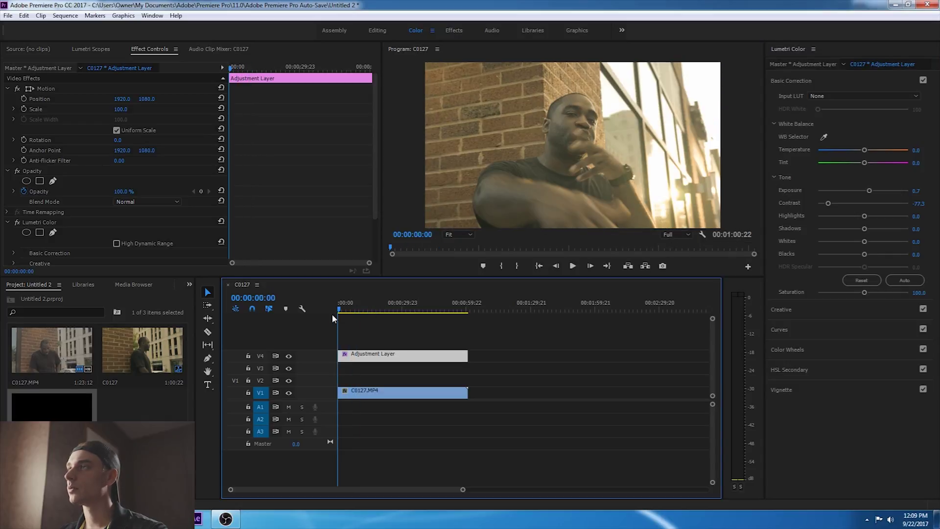
key(space)
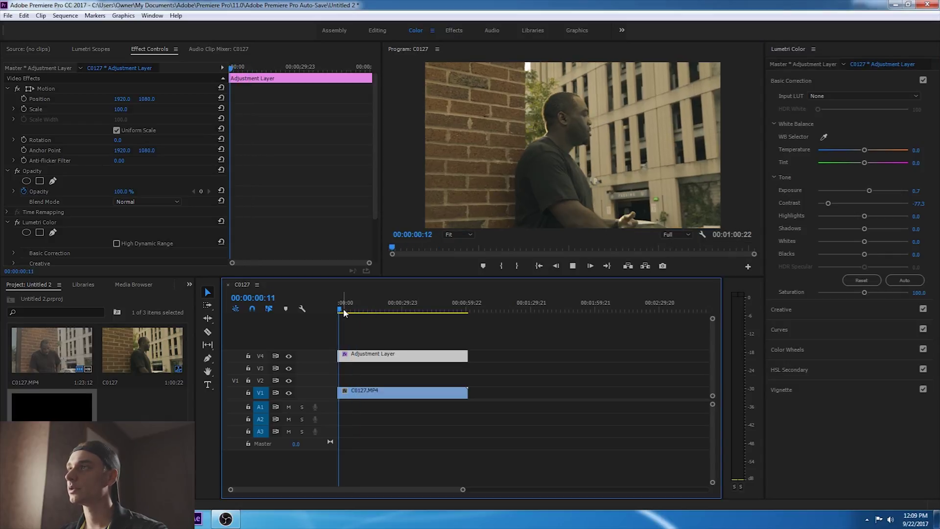
key(space)
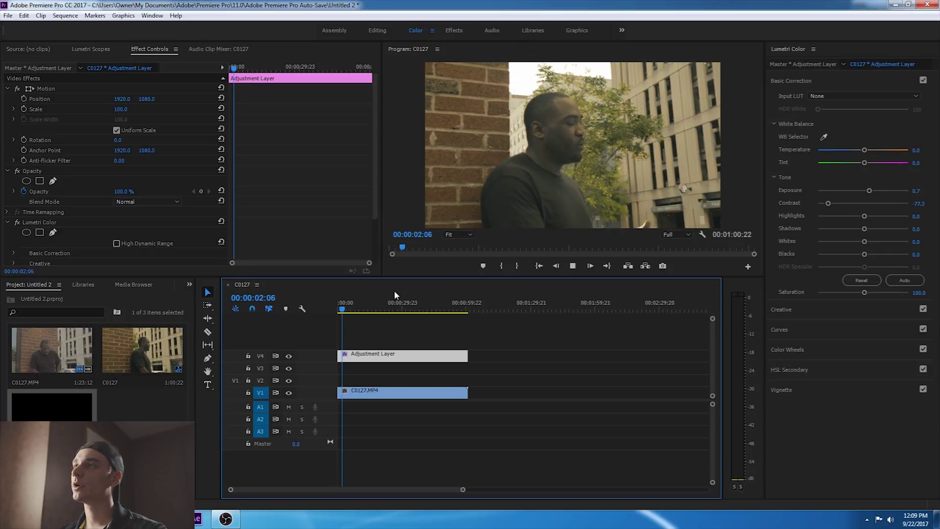
key(space)
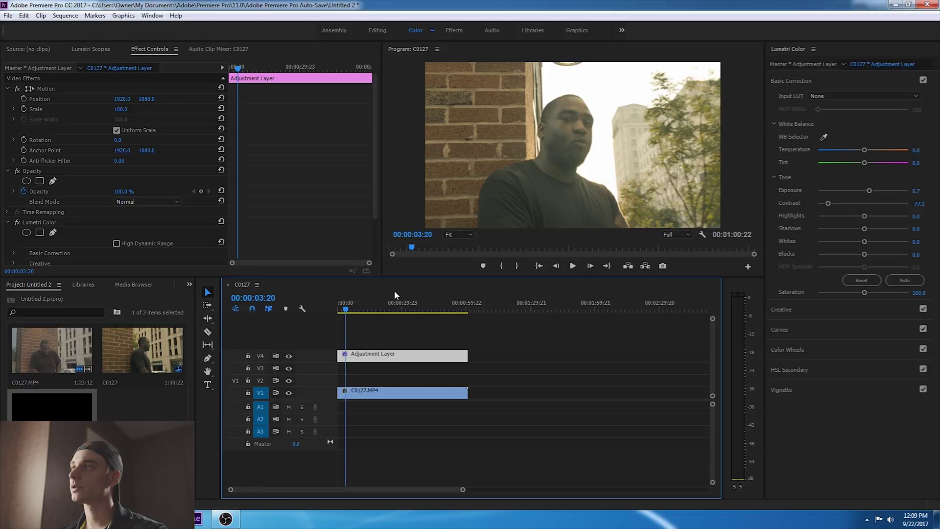
key(space)
key(space)
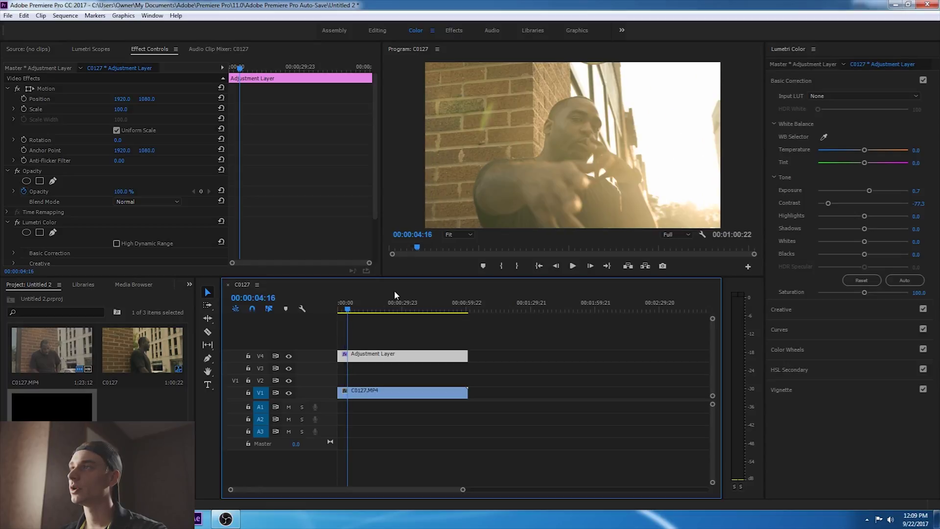